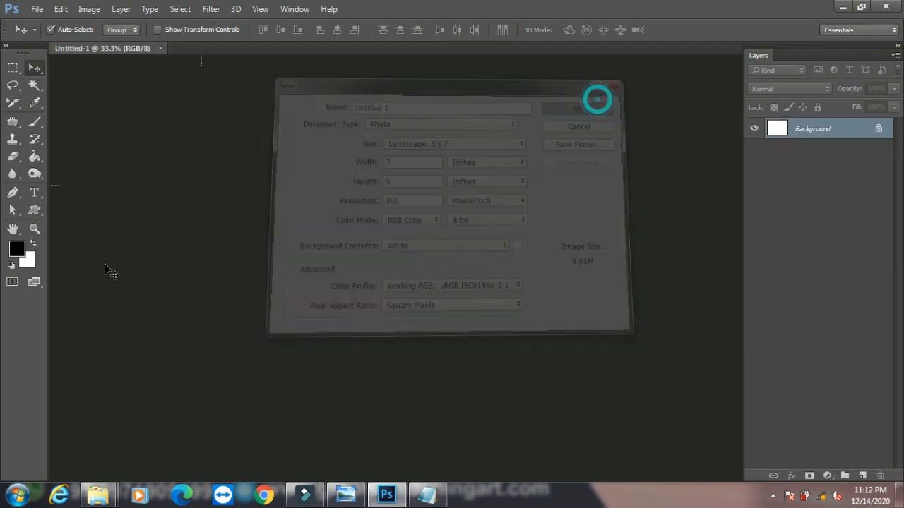
- Add a point-text layer near the canvas's upper-left area with four capitalized first names on separate lines
left_click(34, 192)
left_click(216, 180)
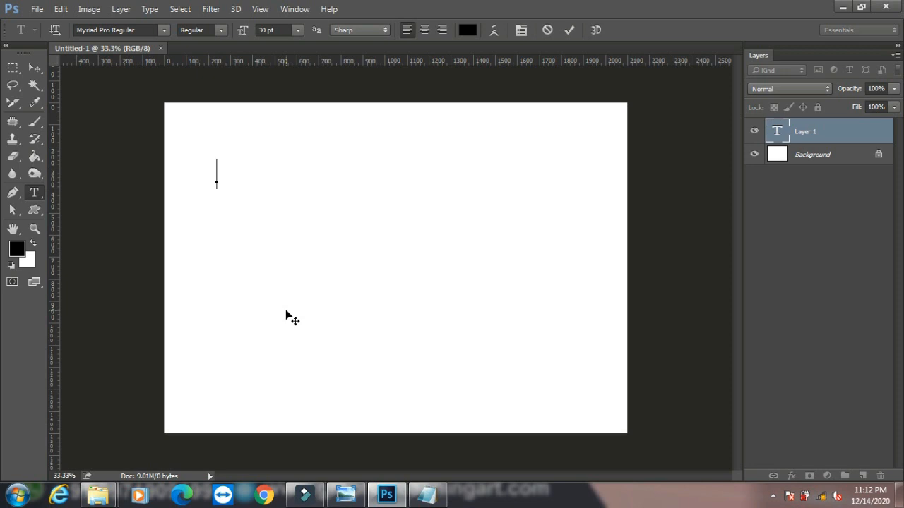
type("LALIT")
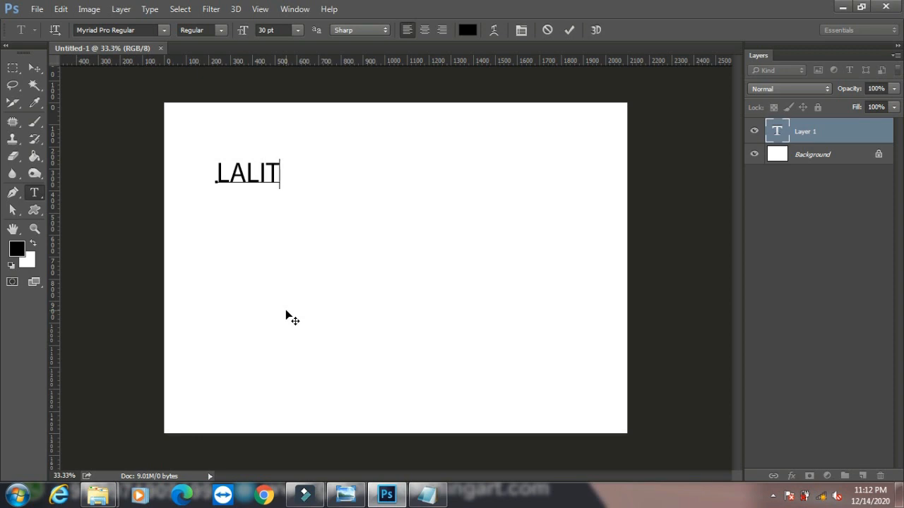
key("Return")
type("J")
key("BackSpace")
type("AR")
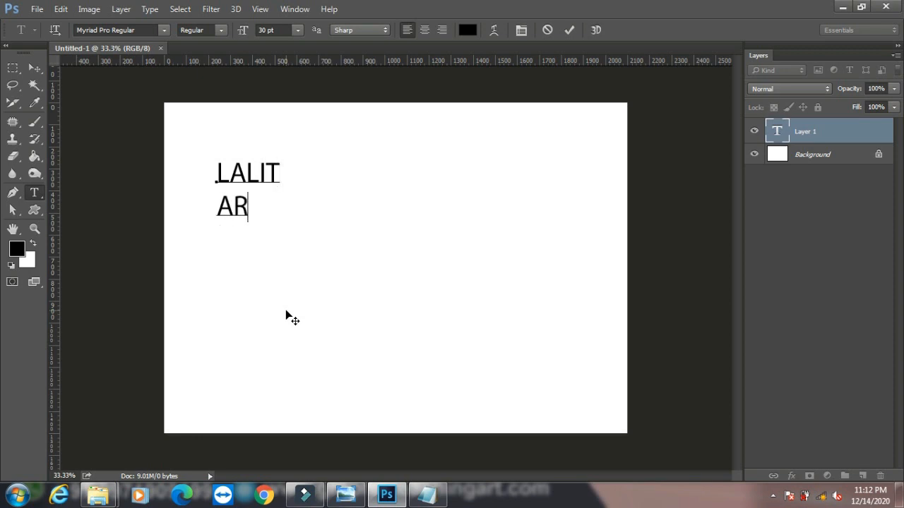
type("TI ")
type("KAPIL")
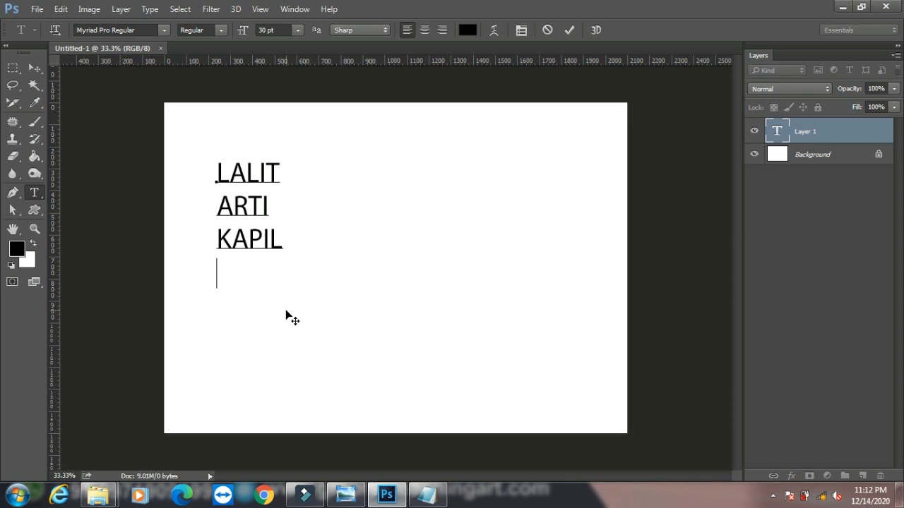
key("Return")
type("SUMIT")
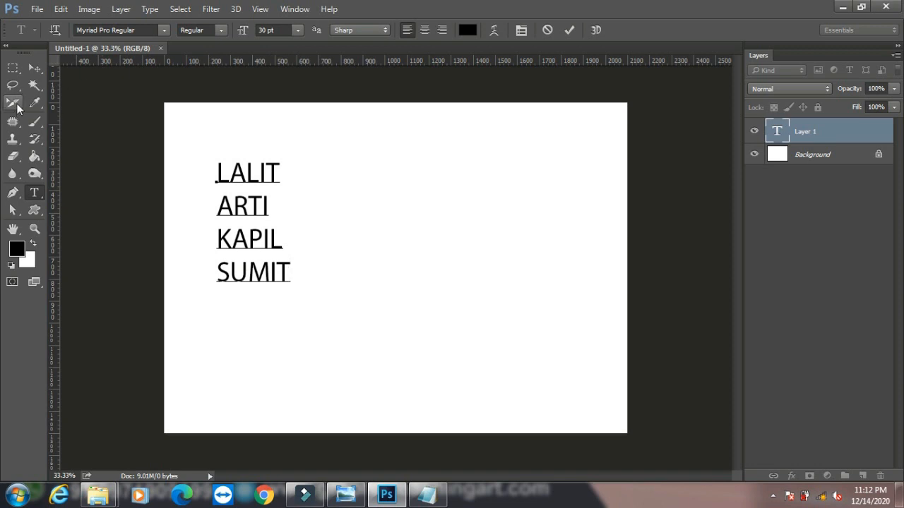
left_click(31, 69)
left_click(34, 192)
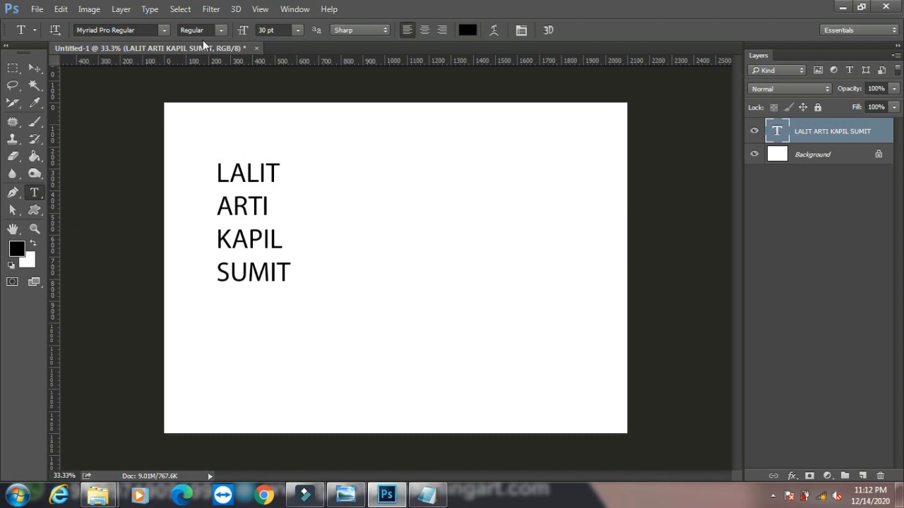
left_click(521, 29)
left_click(146, 157)
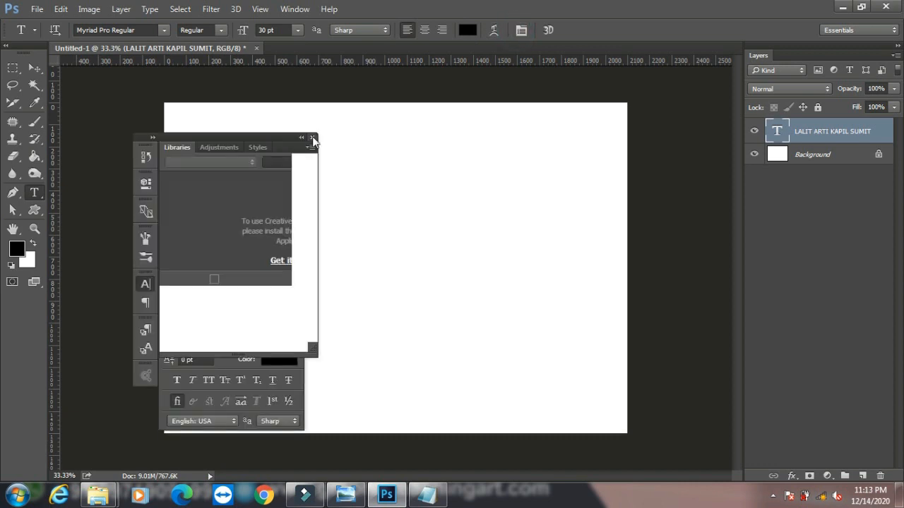
left_click(312, 138)
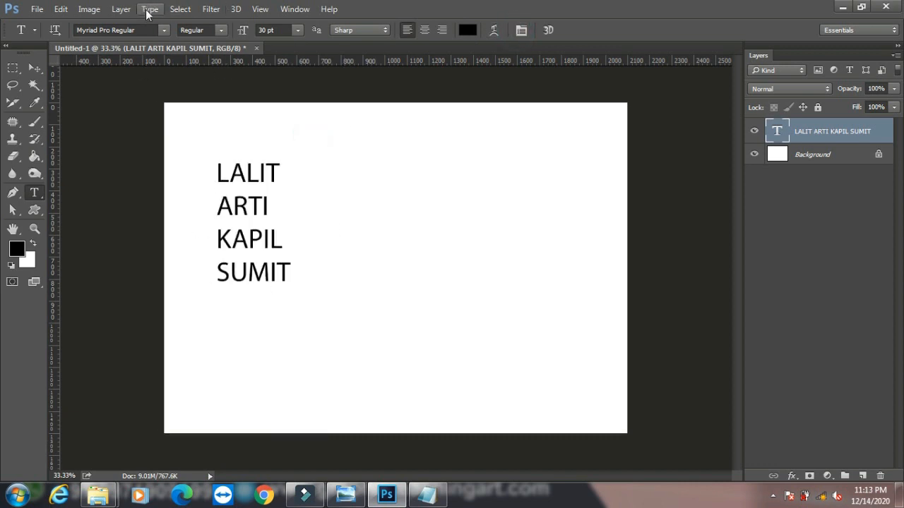
- Move the four-line text block horizontally into the right half of the canvas
left_click(32, 67)
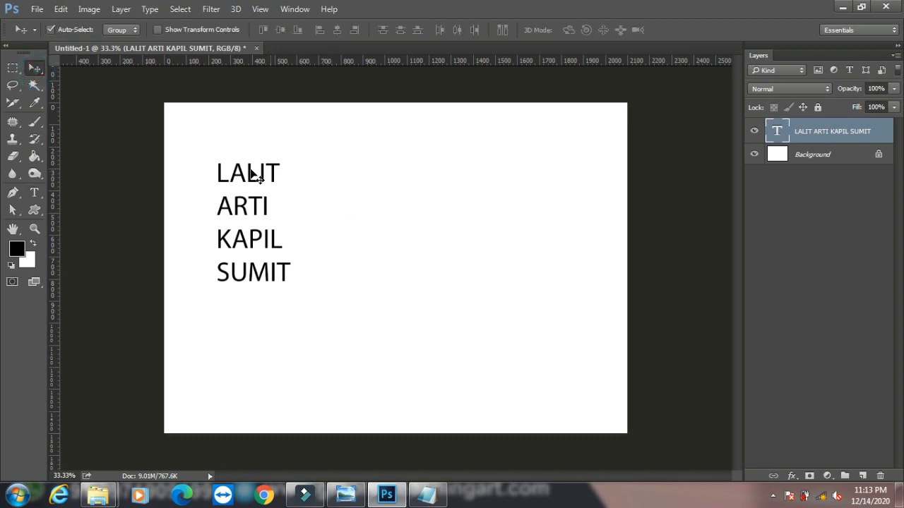
left_click_drag(251, 175, 449, 185)
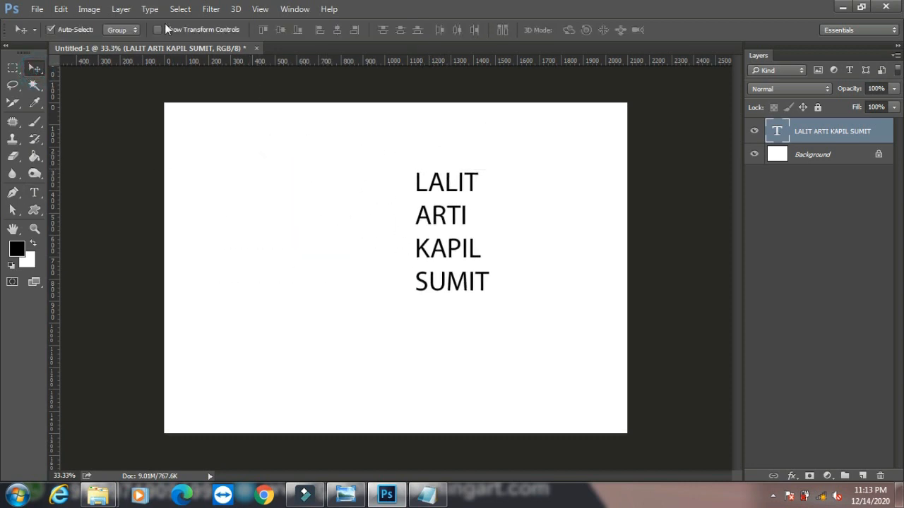
- Bring up the character formatting settings for the text layer in front of the libraries
left_click(149, 9)
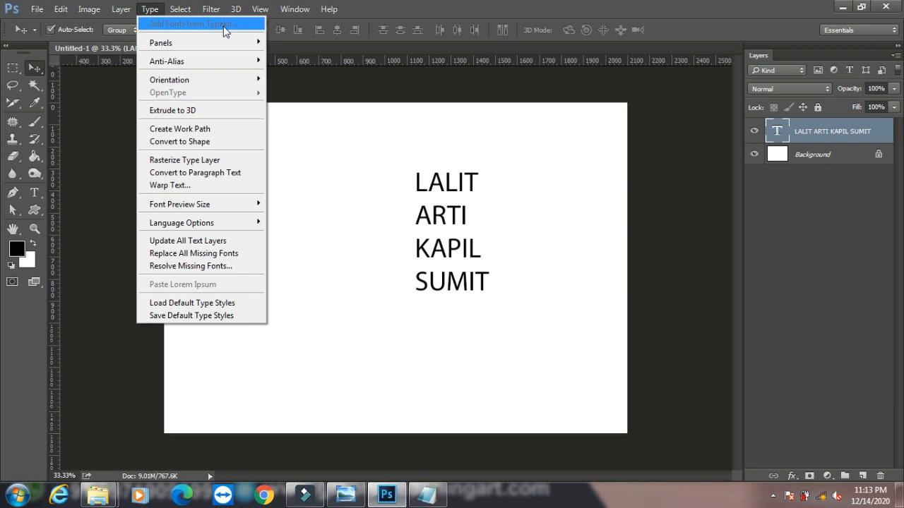
mouse_move(221, 39)
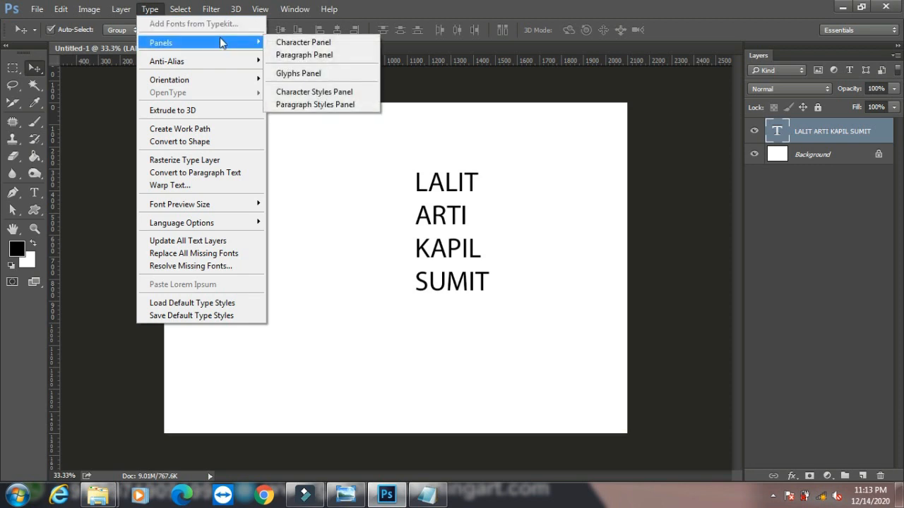
left_click(299, 42)
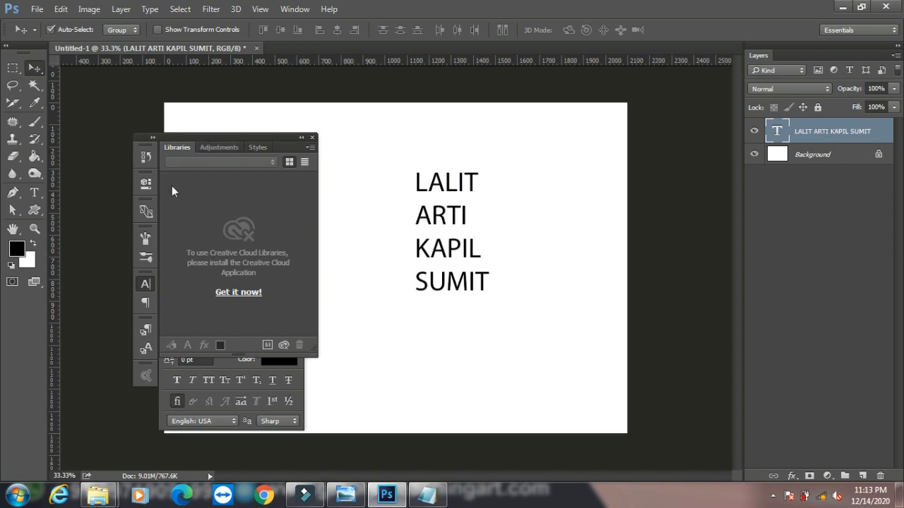
left_click(165, 390)
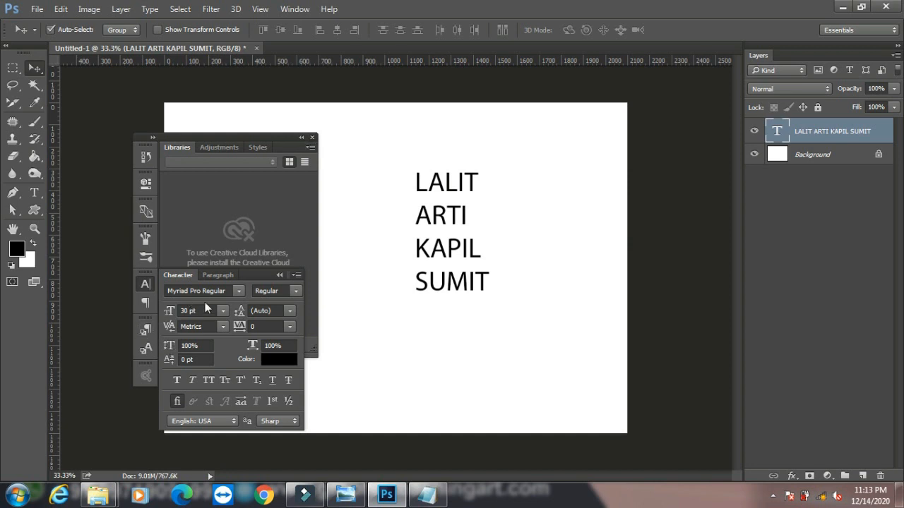
- Try the fonts Microsoft Tai Le Bold and Microsoft Yi Baiti Regular on the text layer
left_click(238, 292)
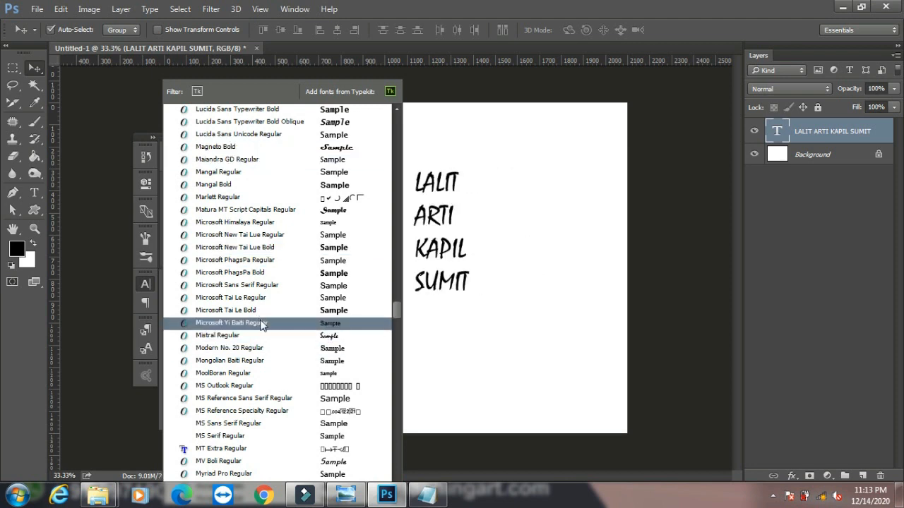
left_click(263, 312)
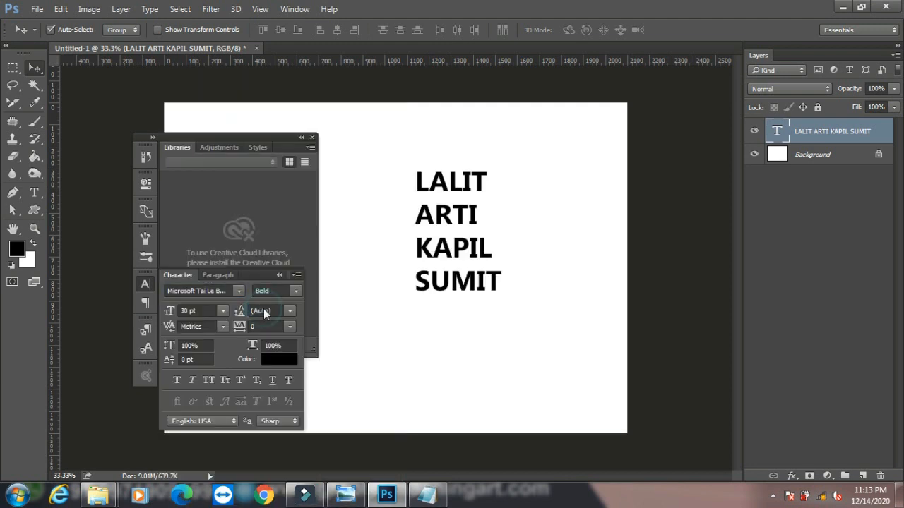
left_click(234, 288)
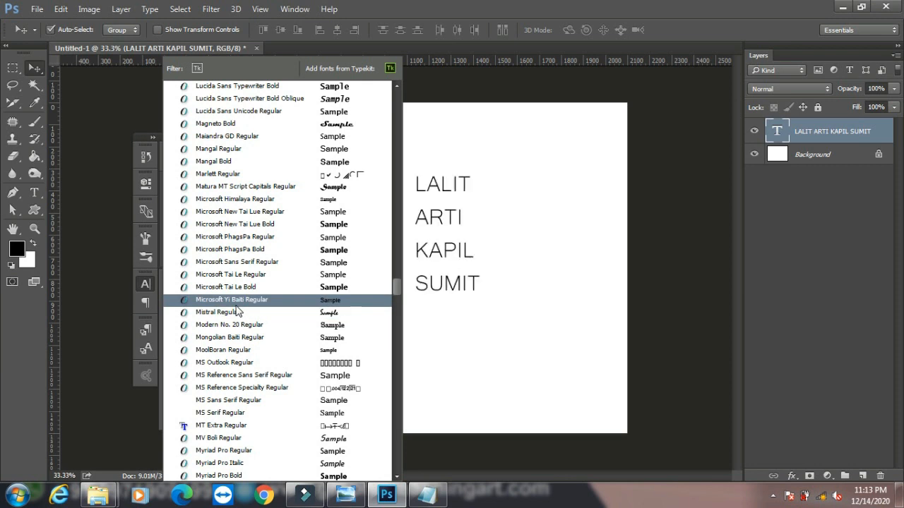
left_click(235, 301)
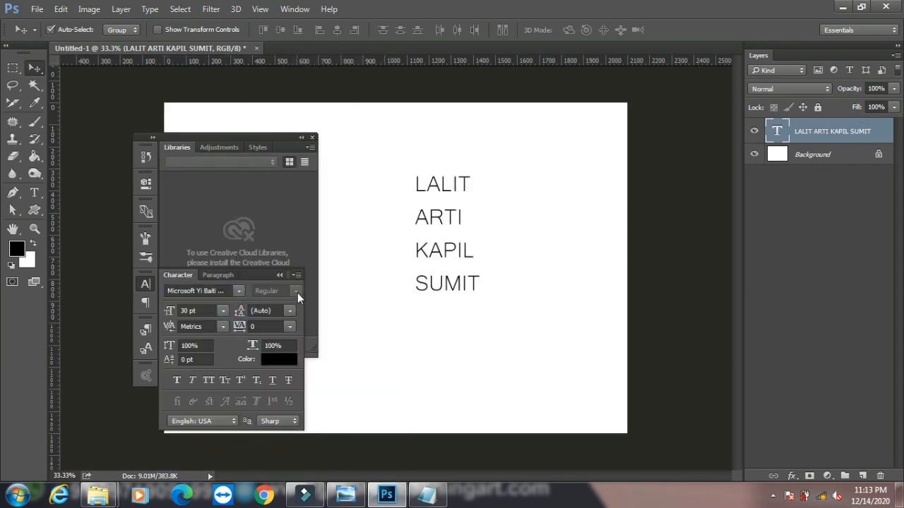
- Browse the font list and set the text layer's font to Angsana New Bold Italic
left_click(239, 292)
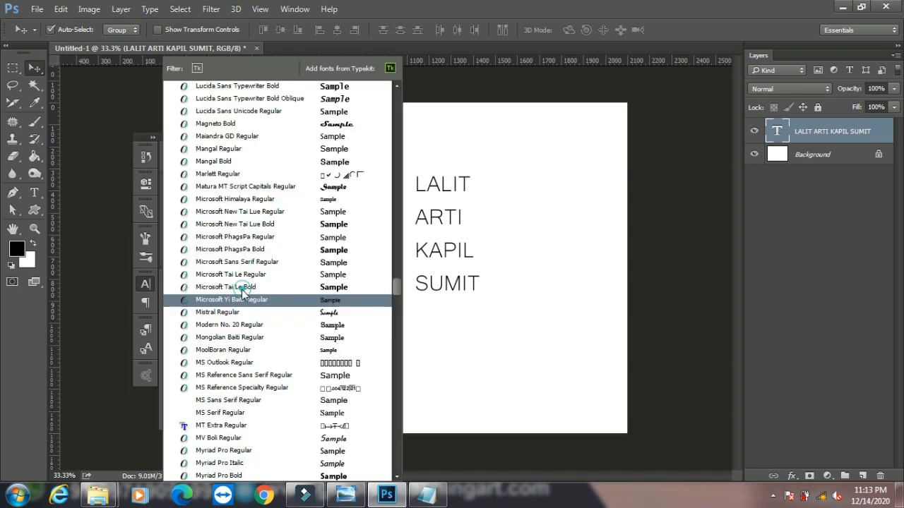
scroll(242, 234, "up", 10)
scroll(240, 234, "up", 13)
scroll(240, 238, "up", 12)
scroll(240, 240, "up", 14)
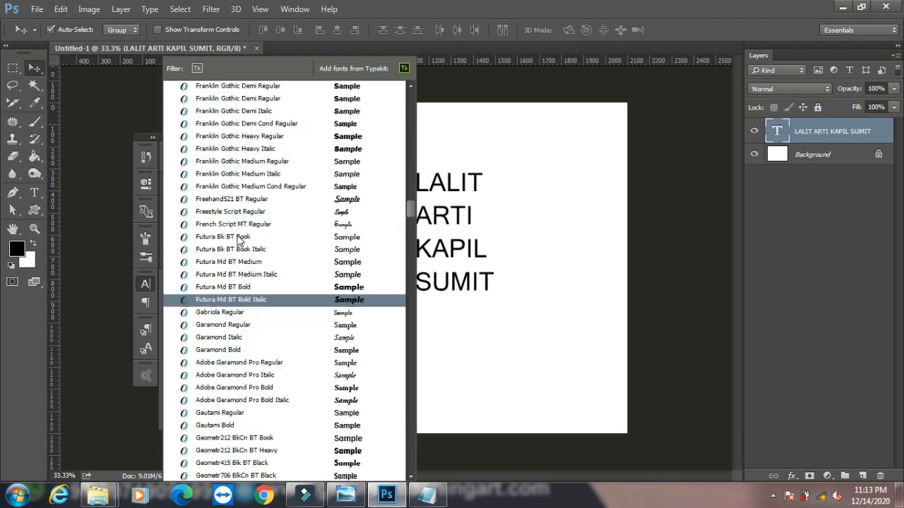
scroll(238, 240, "up", 12)
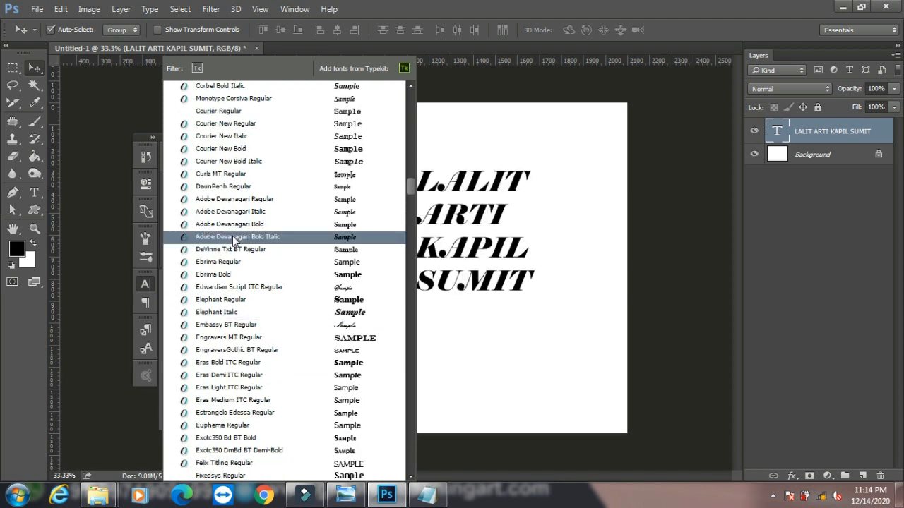
scroll(233, 240, "up", 10)
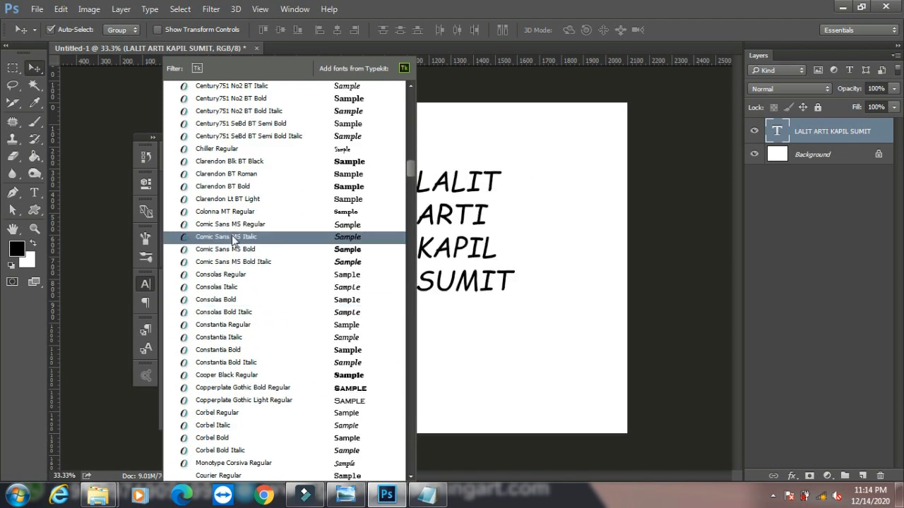
scroll(233, 240, "down", 10)
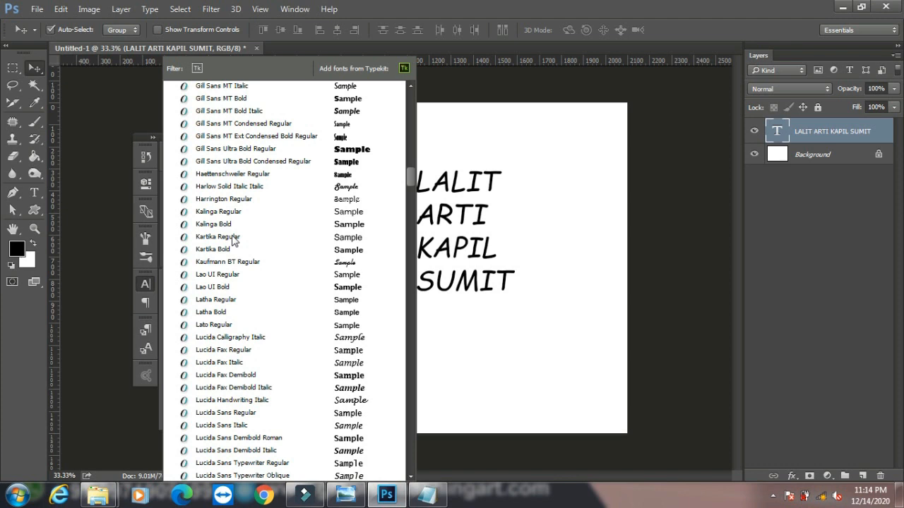
scroll(234, 240, "up", 11)
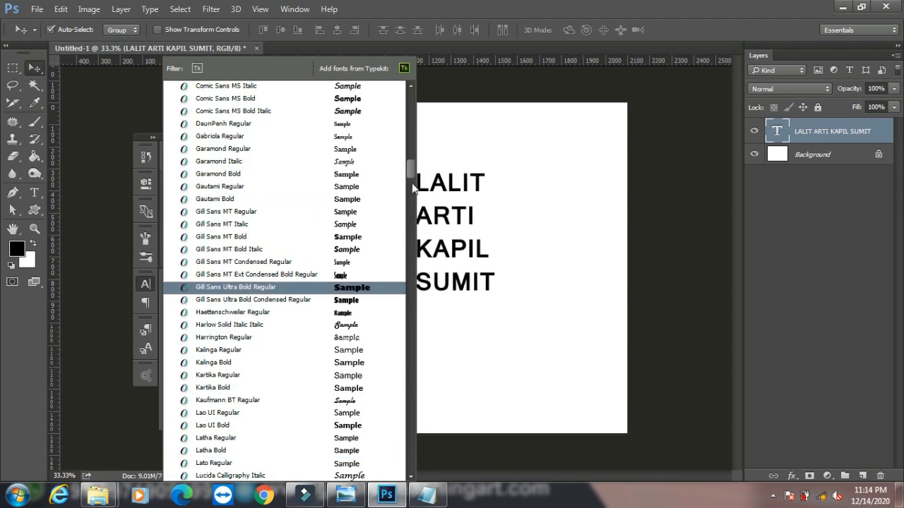
left_click_drag(409, 174, 414, 149)
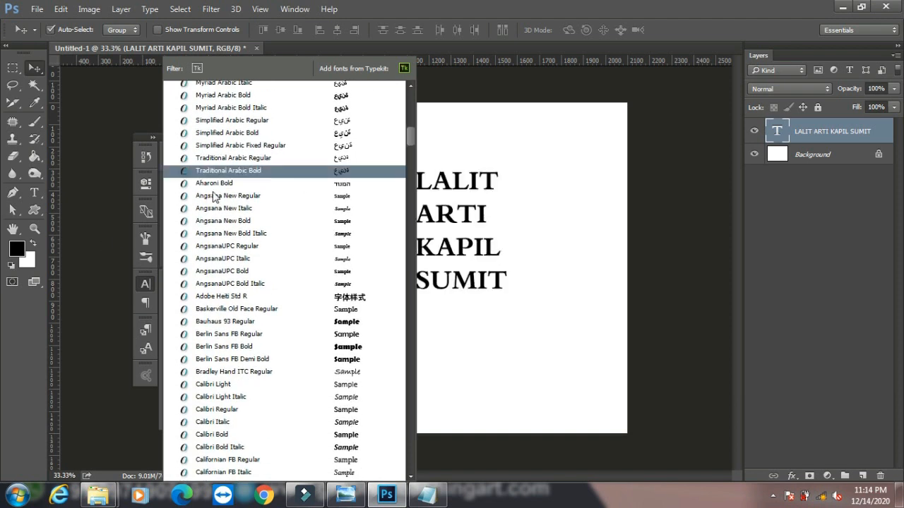
left_click(214, 236)
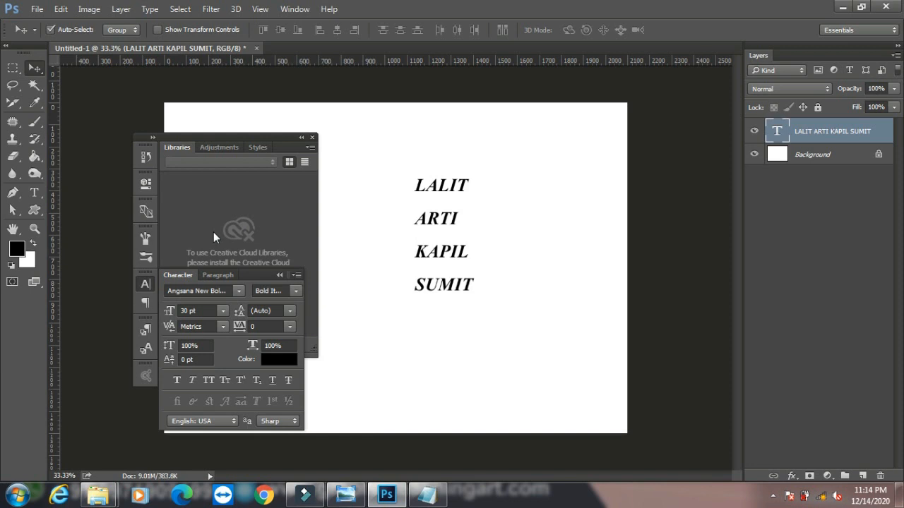
- Try the Regular and Italic styles of Angsana New on the text and settle on Bold
left_click(294, 292)
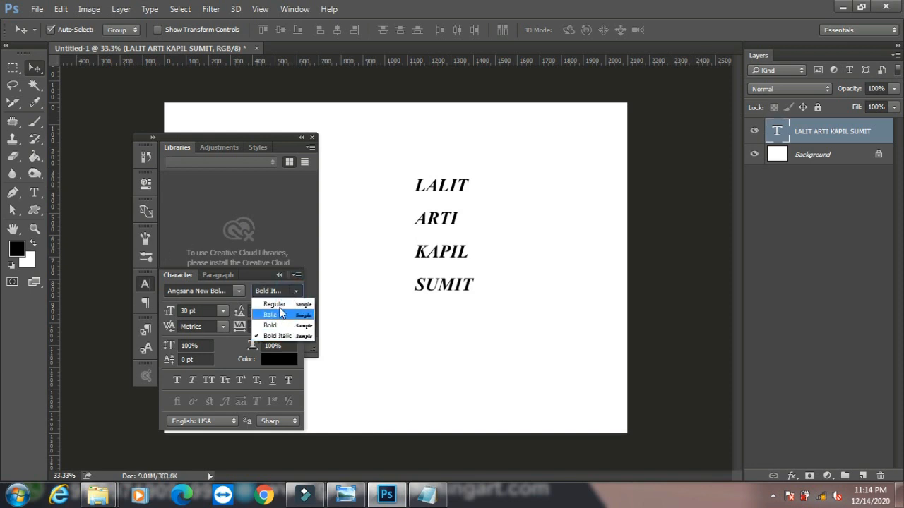
left_click(277, 304)
left_click(296, 292)
left_click(281, 314)
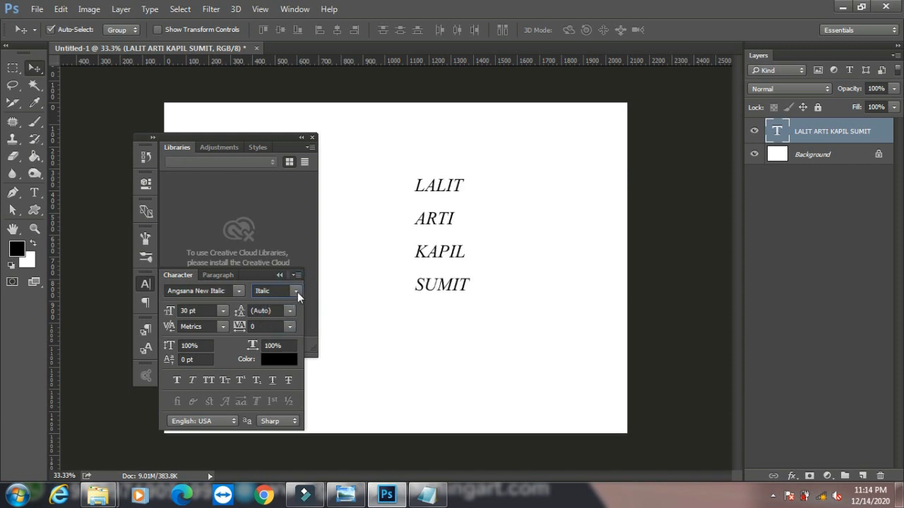
left_click(295, 291)
left_click(283, 324)
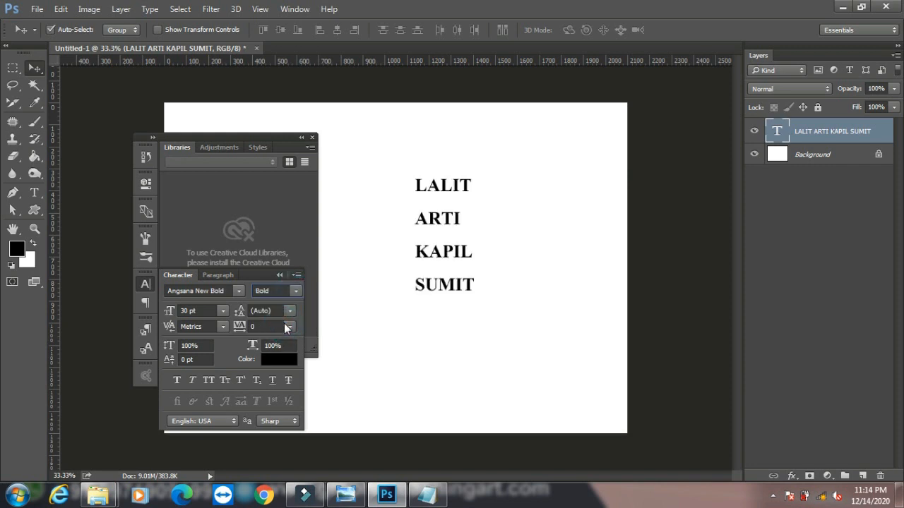
left_click(223, 311)
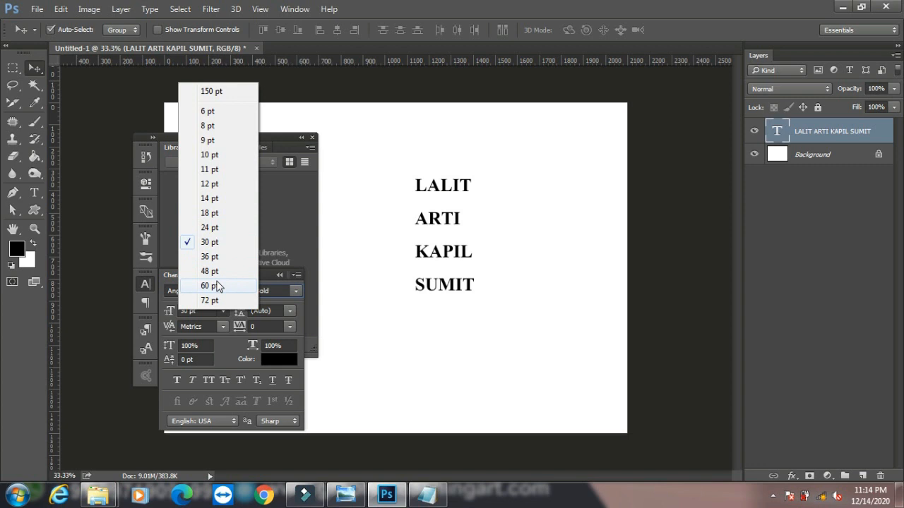
left_click(227, 350)
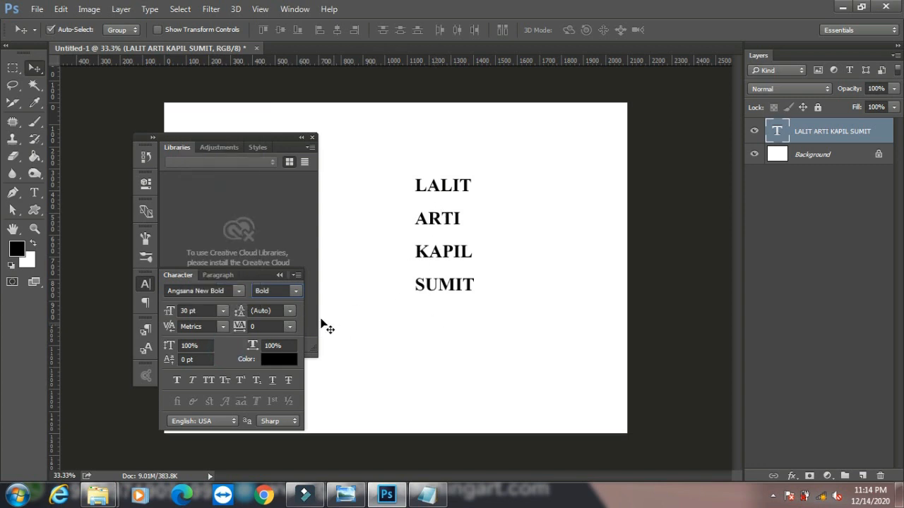
- Try leading values of 48 pt and 72 pt on the four text lines and restore Auto leading
left_click(289, 309)
left_click(285, 276)
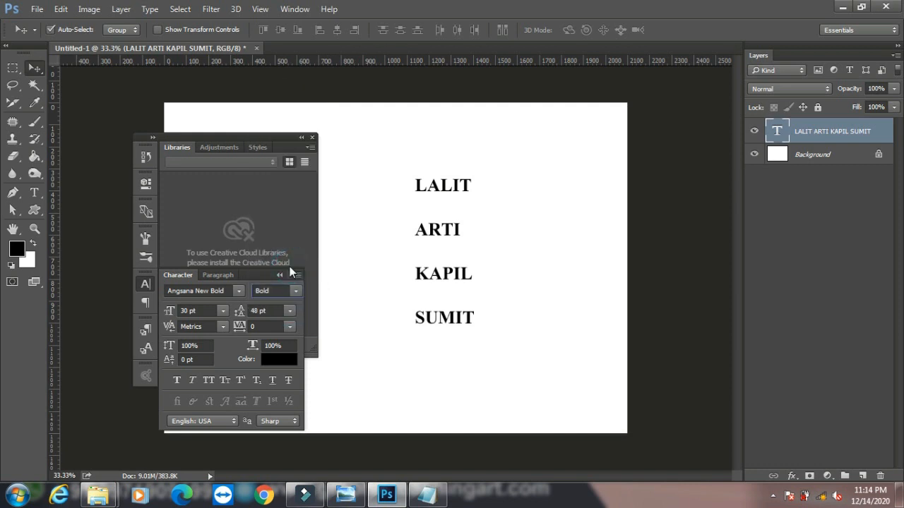
left_click(290, 311)
left_click(292, 300)
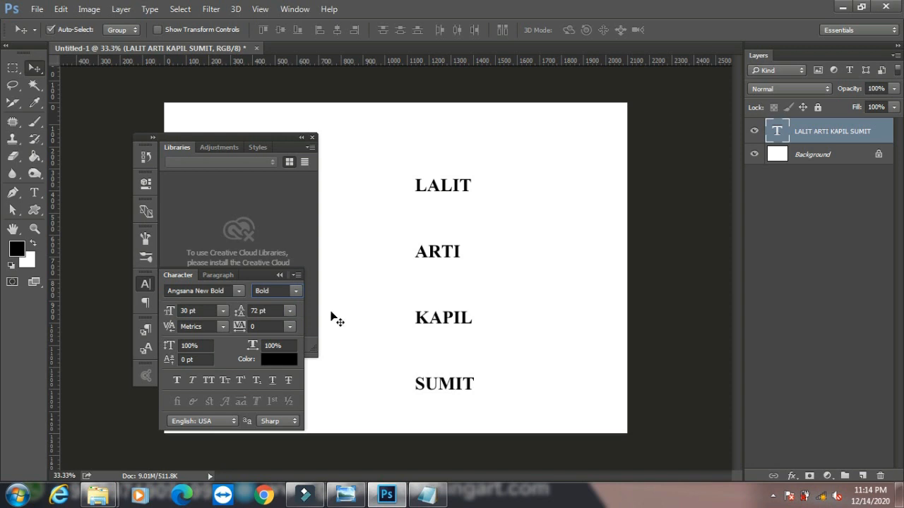
left_click(290, 311)
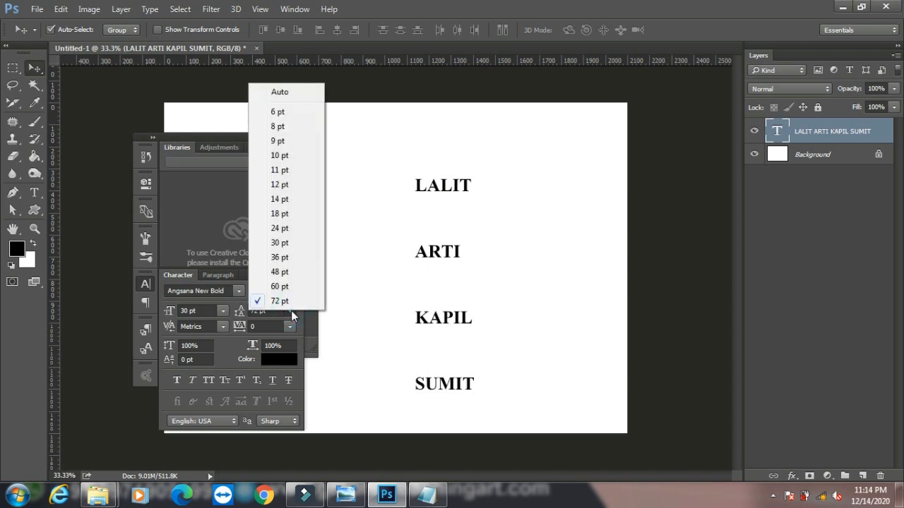
left_click(286, 93)
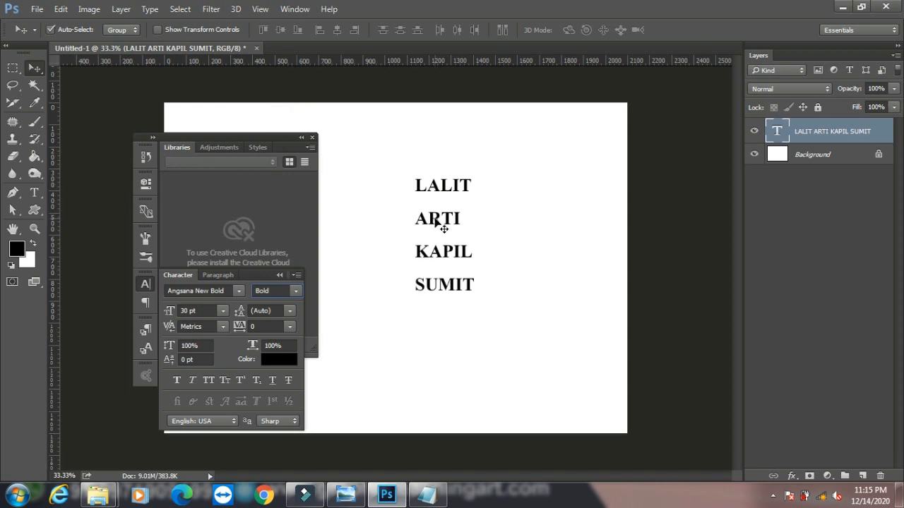
- Try leading values of 10 pt, 14 pt and 18 pt on the four text lines and restore Auto leading
left_click(289, 312)
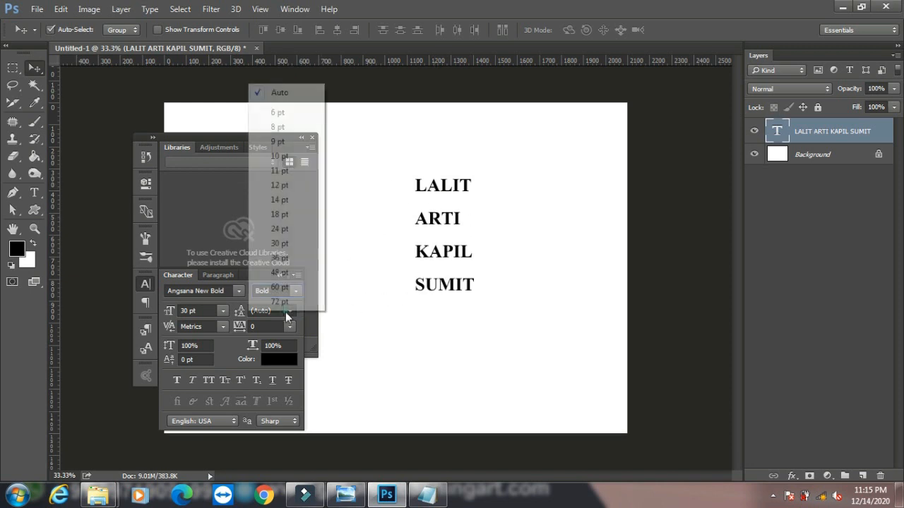
left_click(288, 160)
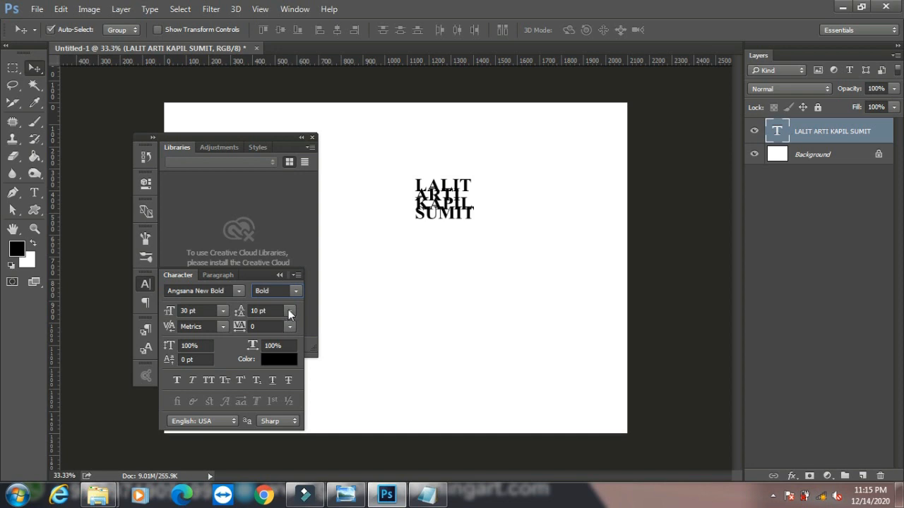
left_click(289, 311)
left_click(288, 201)
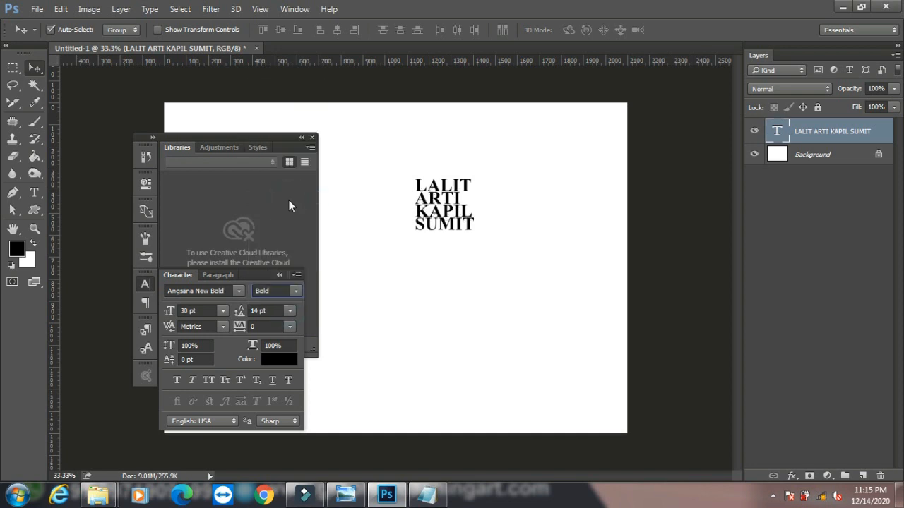
left_click(290, 311)
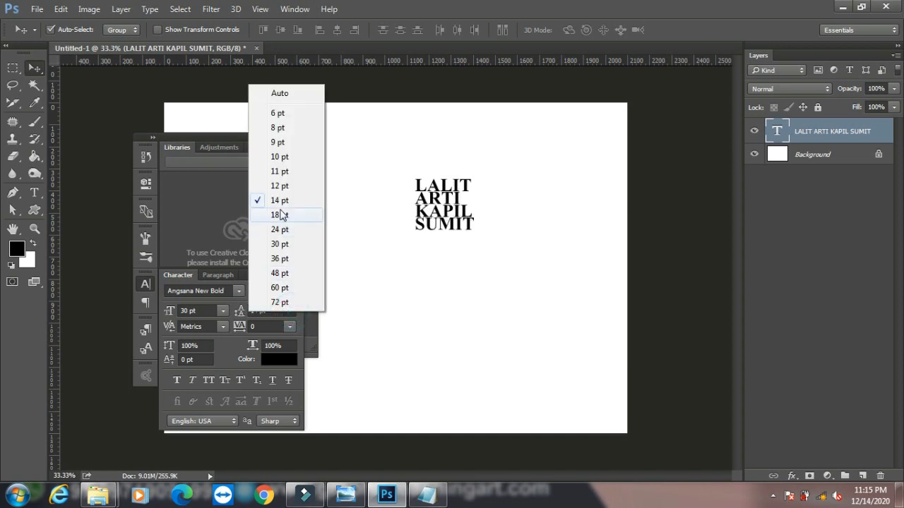
left_click(278, 214)
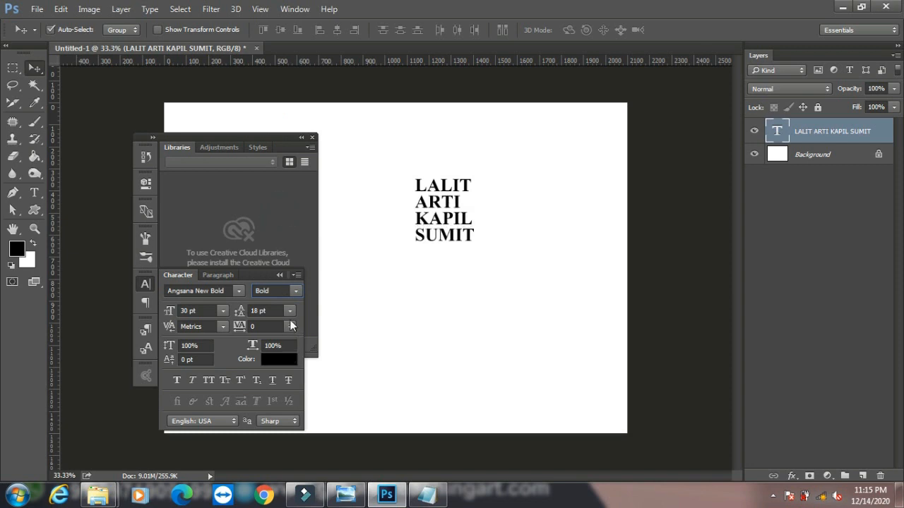
left_click(289, 311)
left_click(288, 89)
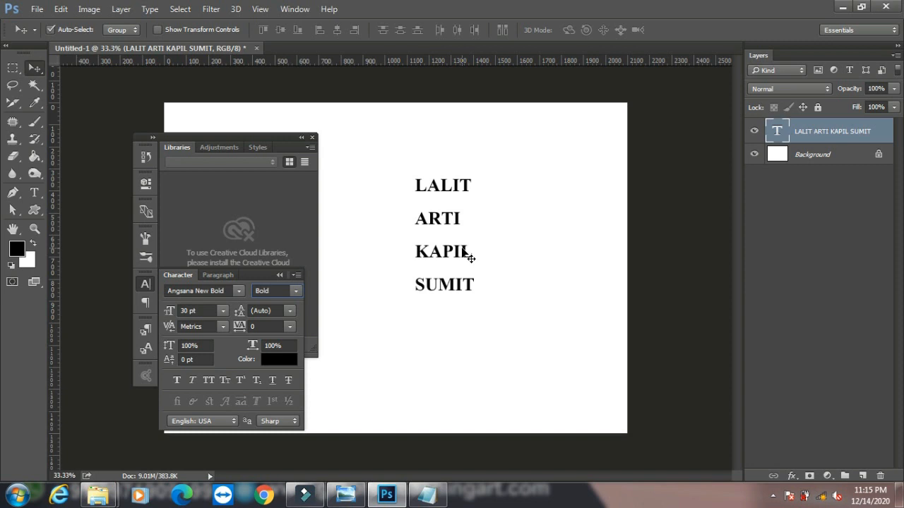
- Try tracking values of 25, 50 and 75 on the text layer and reset the tracking to 0
left_click(290, 327)
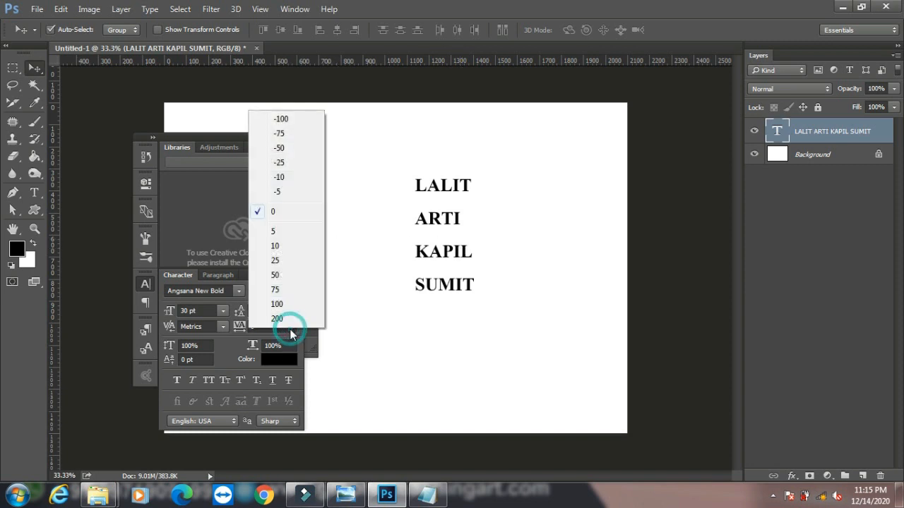
left_click(285, 260)
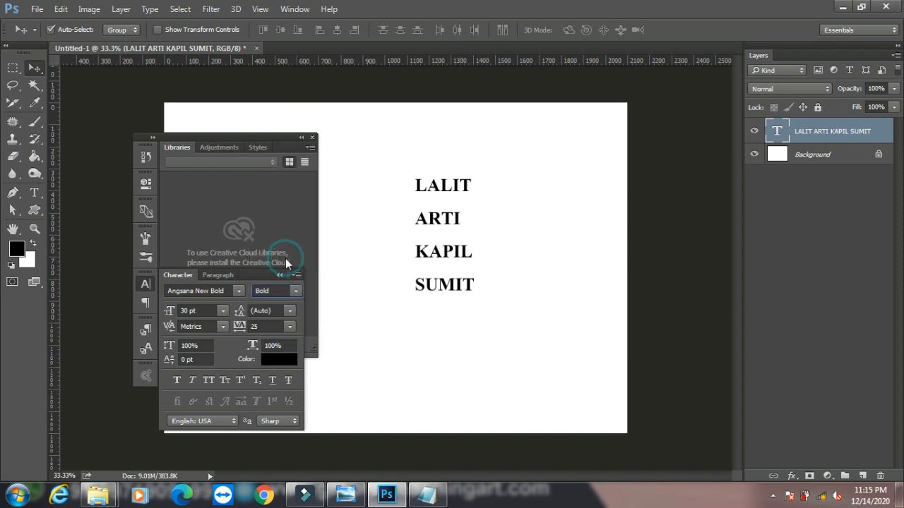
left_click(290, 327)
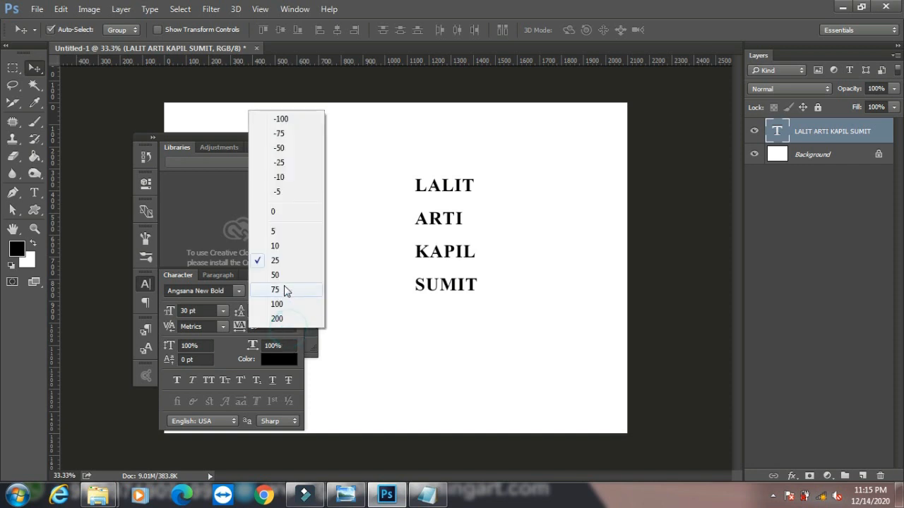
left_click(283, 276)
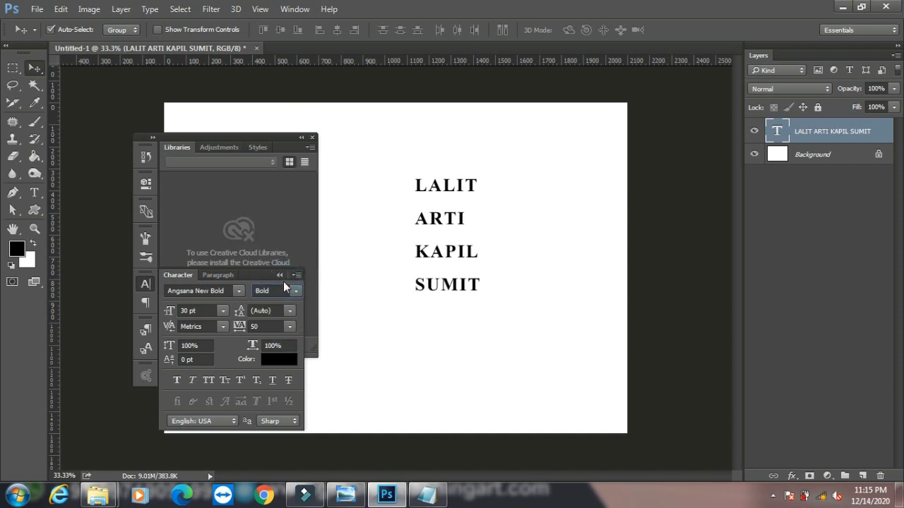
left_click(289, 326)
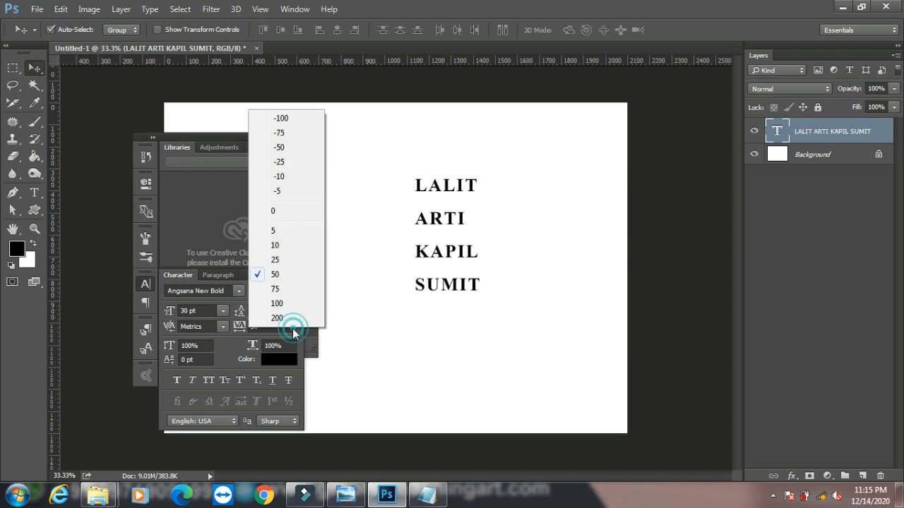
left_click(279, 289)
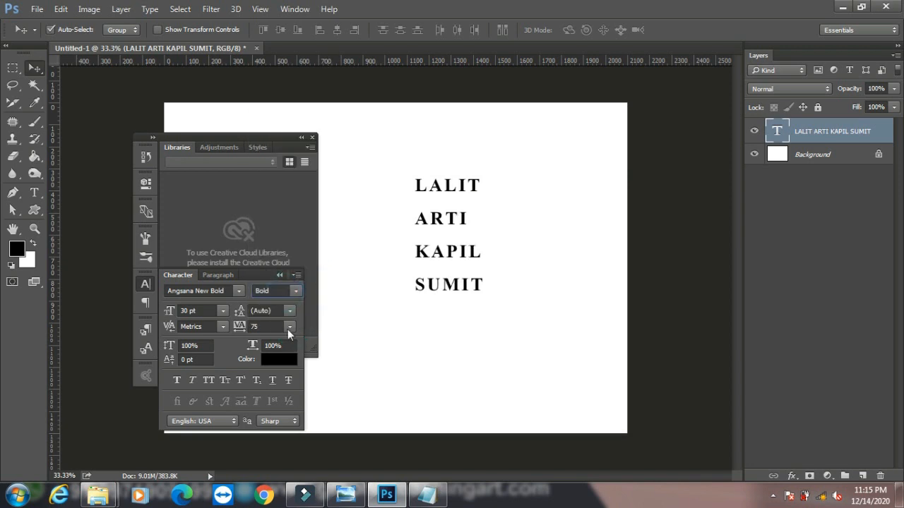
left_click(290, 326)
left_click(296, 206)
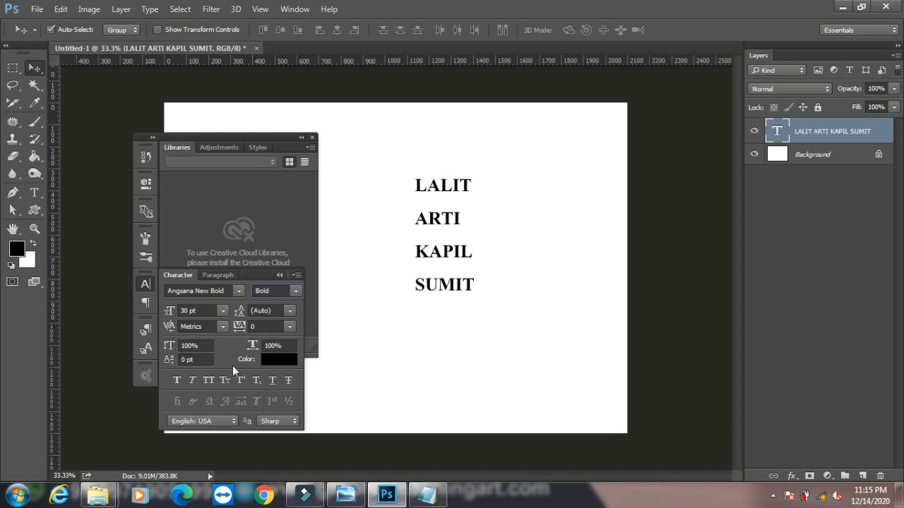
- Change the text layer's color from black to a bright red
left_click(280, 360)
left_click(675, 138)
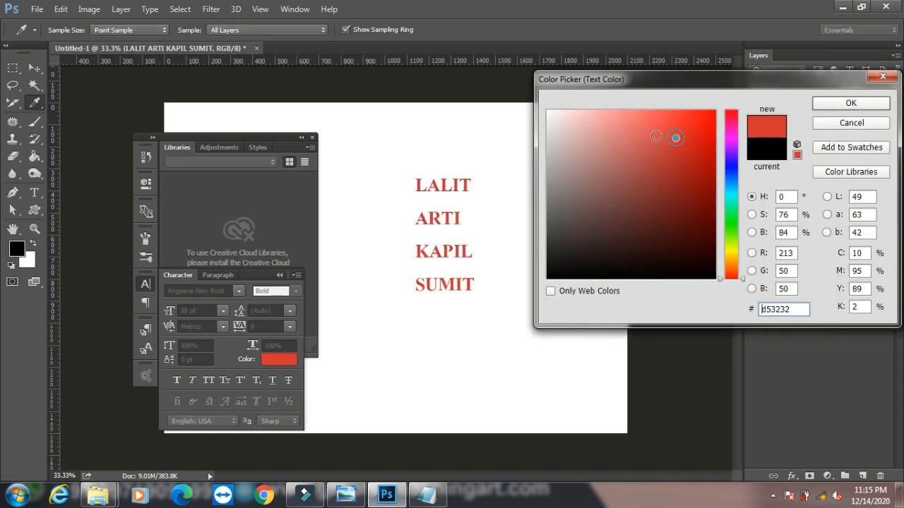
left_click(817, 102)
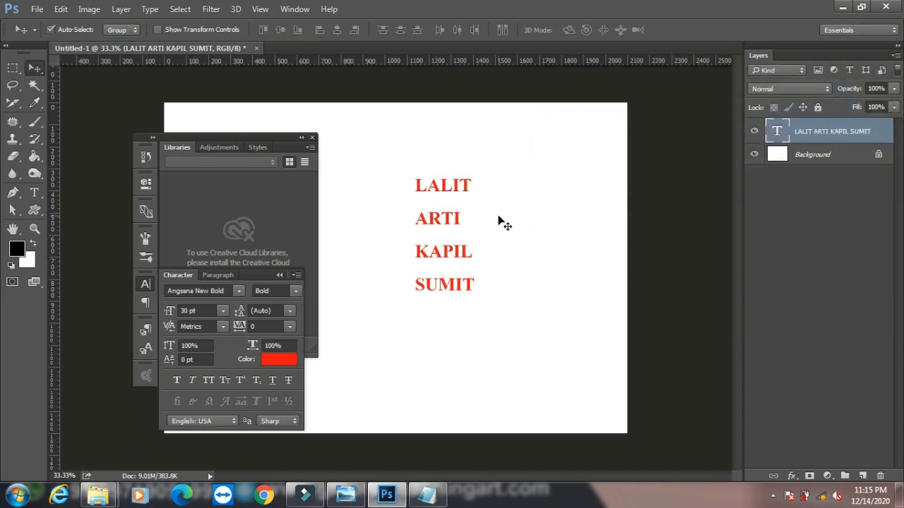
- View the available text languages, then try None as the text's anti-aliasing method and restore Sharp
left_click(212, 421)
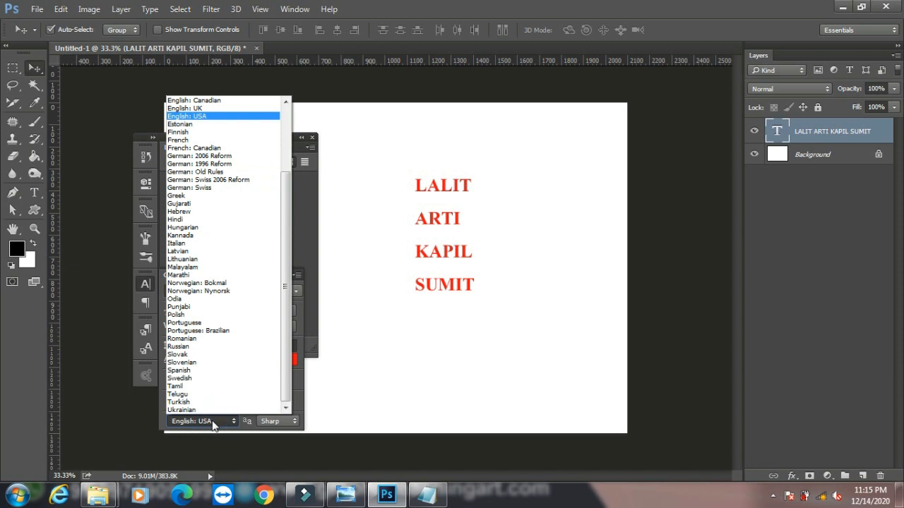
left_click(212, 421)
left_click(274, 422)
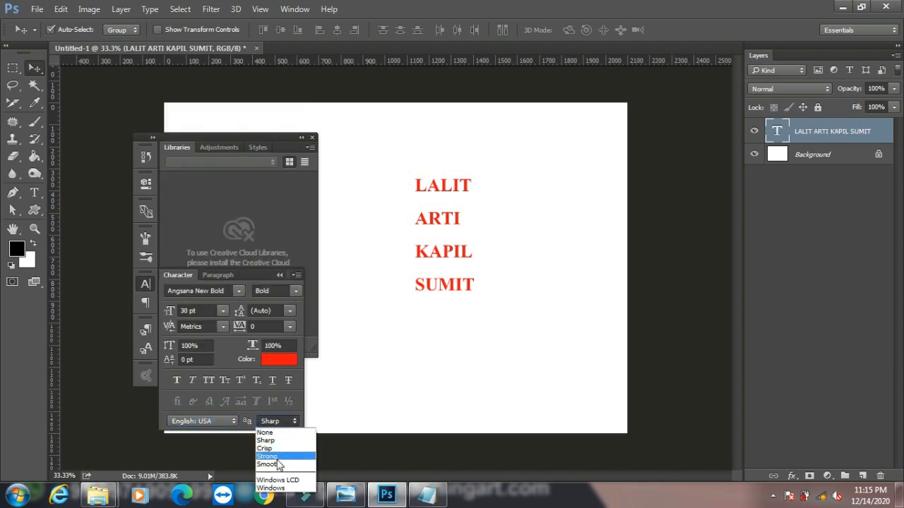
left_click(271, 432)
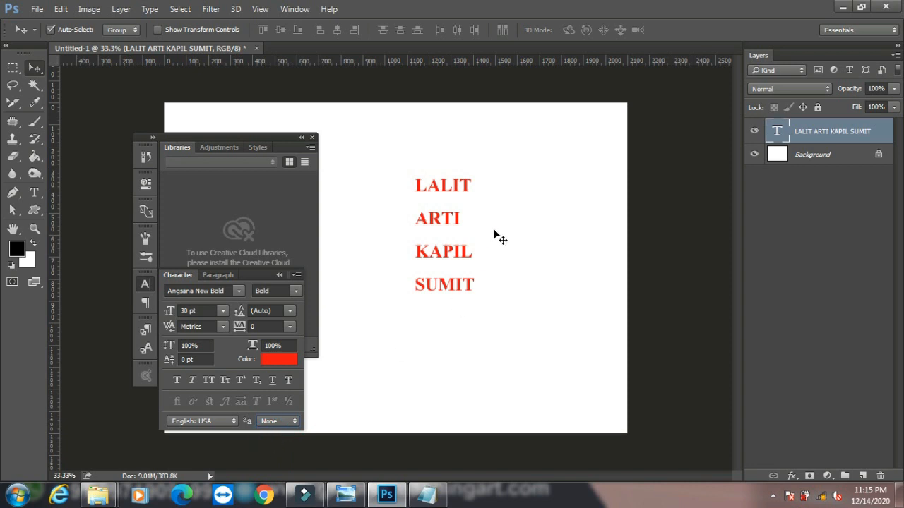
left_click(280, 422)
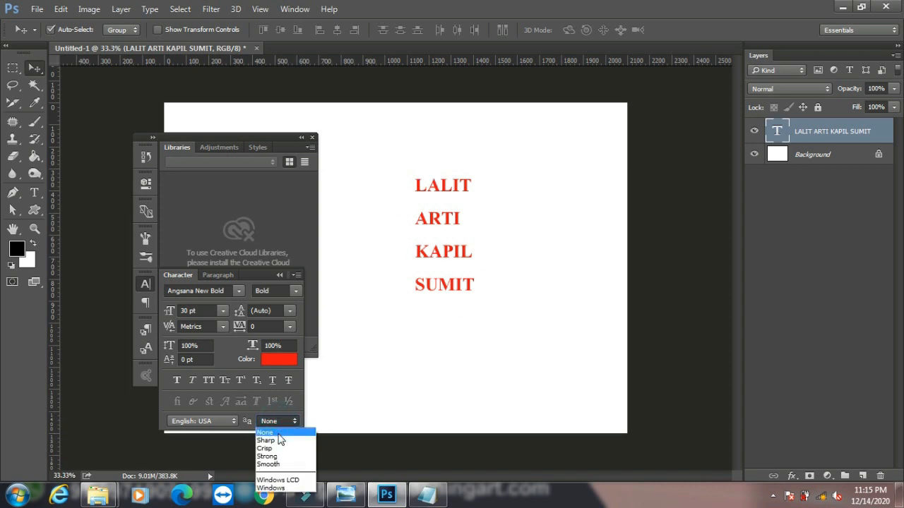
left_click(266, 441)
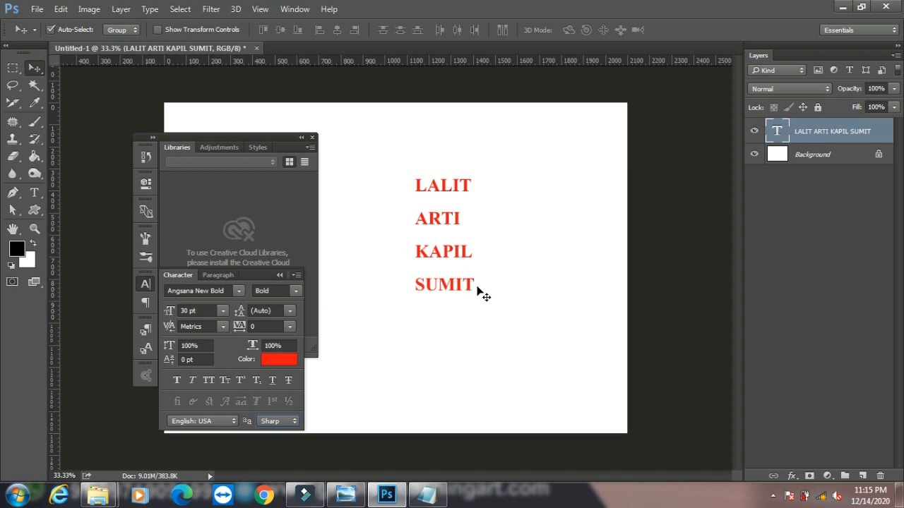
- Move the text layer about 88 px to the left and 45 px down on the canvas
key("ctrl+plus")
key("ctrl+plus")
key("ctrl+plus")
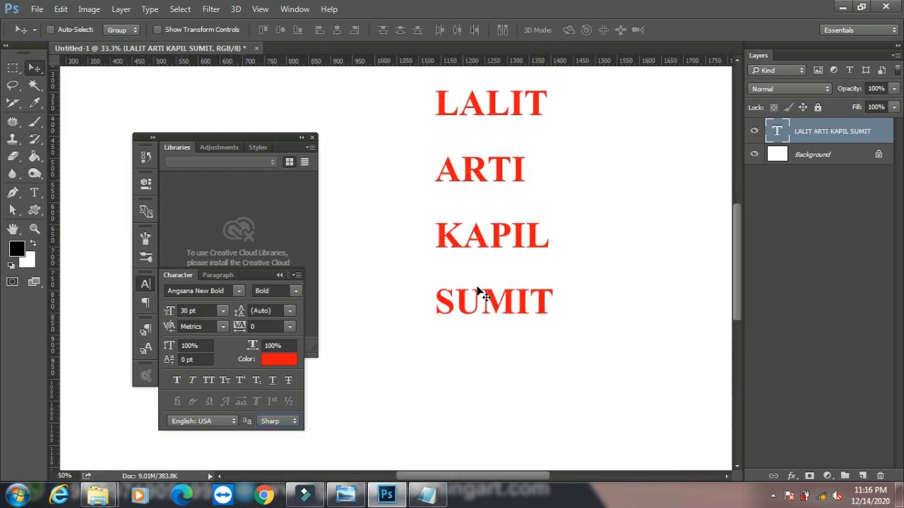
key("ctrl+plus")
key("ctrl+plus")
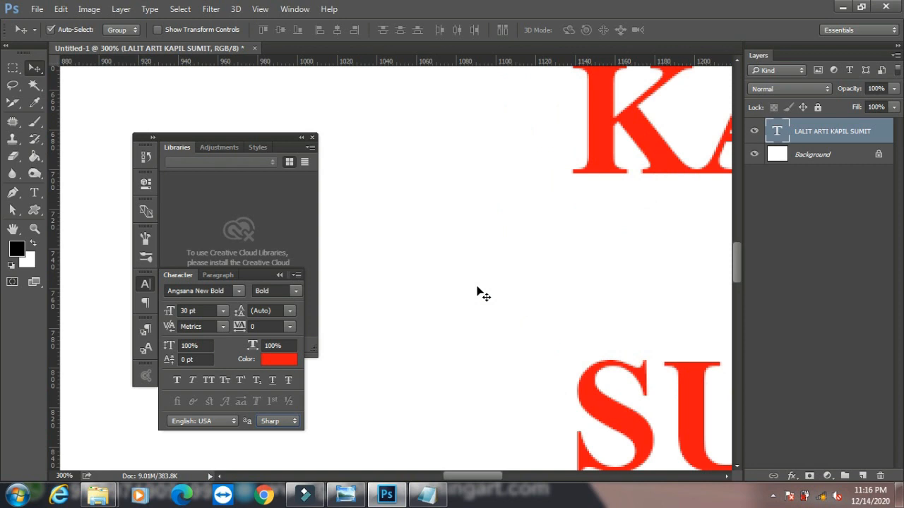
left_click_drag(604, 144, 430, 233)
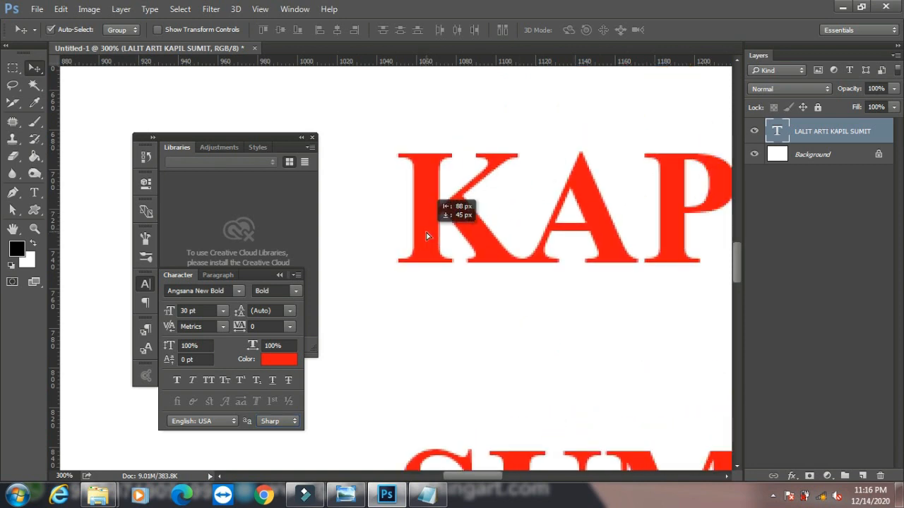
- Try the Sharp, Crisp and Strong anti-aliasing methods on the enlarged letters and set the text layer to Smooth
left_click(274, 422)
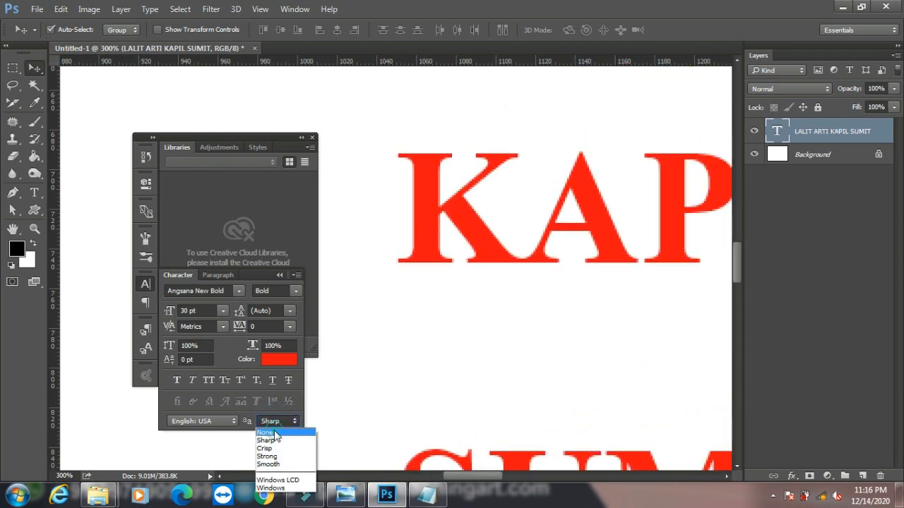
left_click(268, 407)
left_click(276, 422)
left_click(272, 440)
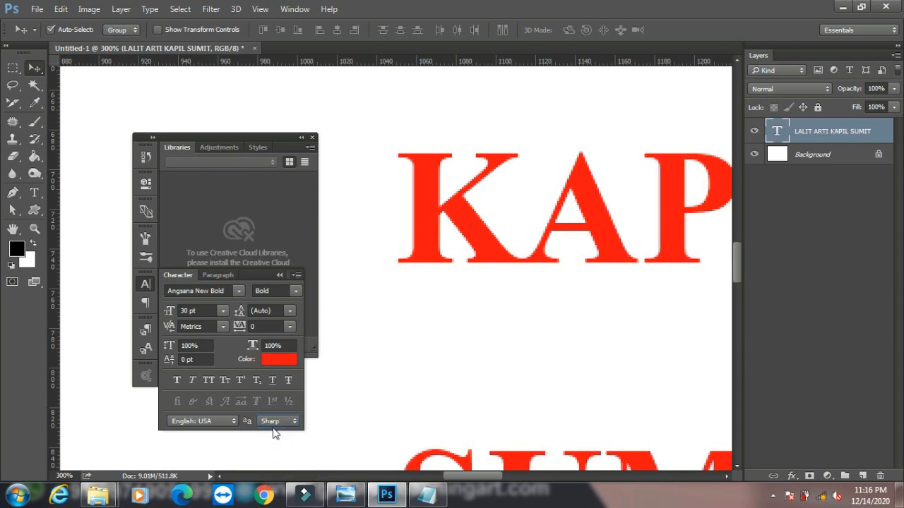
left_click(272, 422)
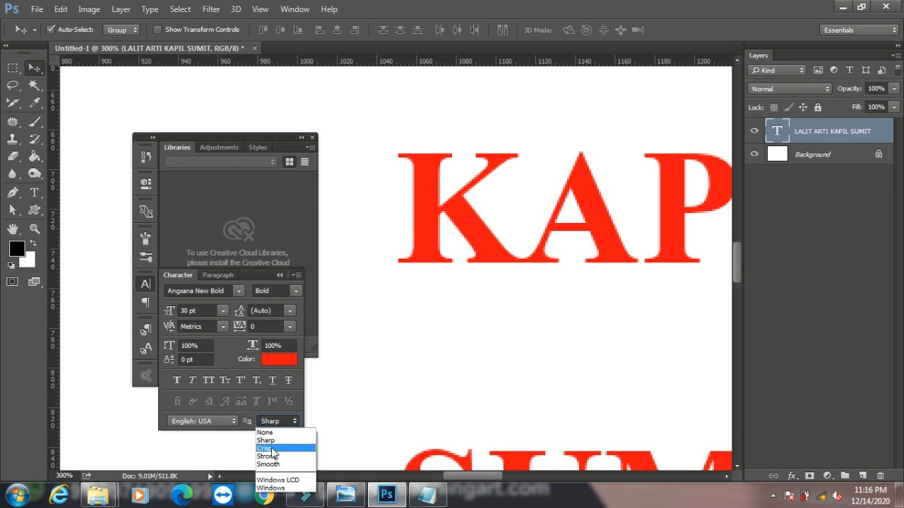
left_click(268, 449)
left_click(288, 420)
left_click(276, 455)
left_click(281, 422)
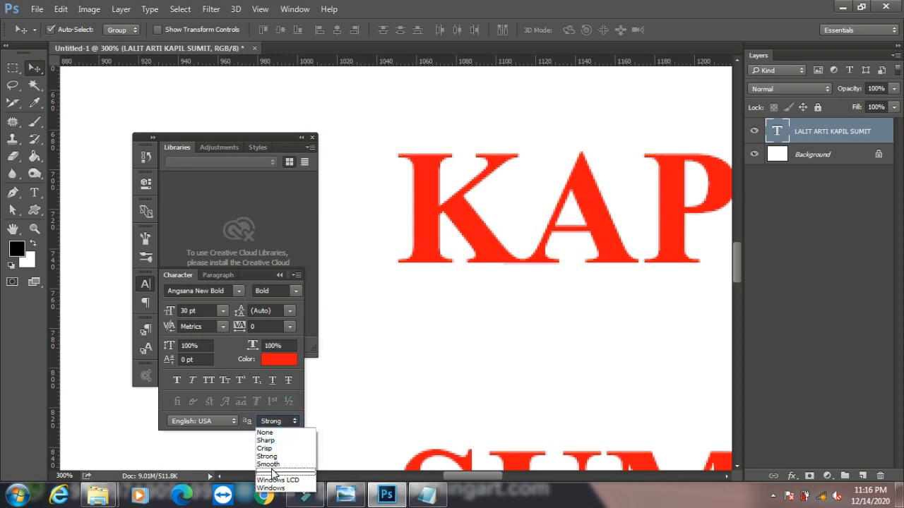
left_click(268, 464)
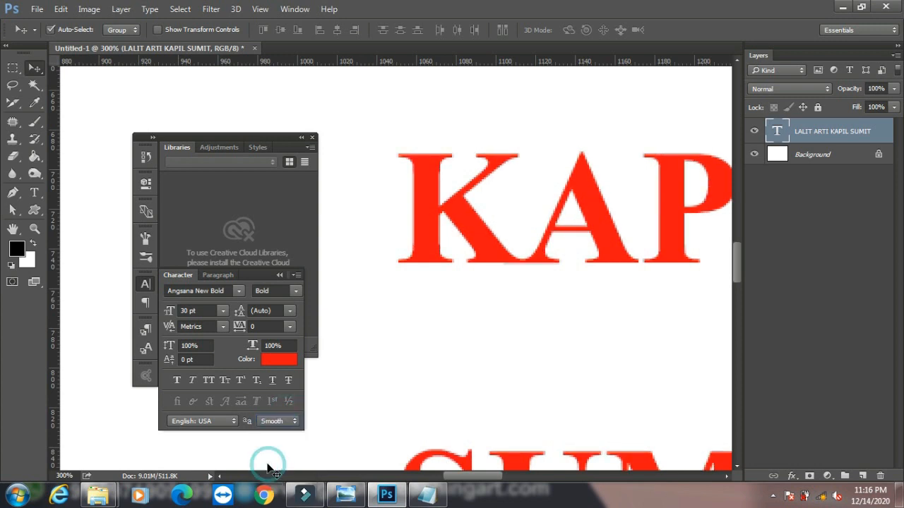
left_click(281, 423)
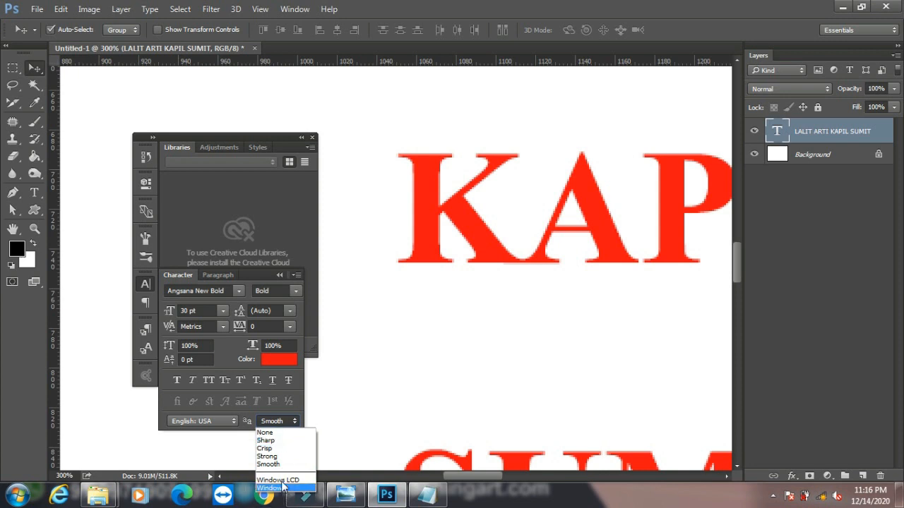
mouse_move(287, 497)
left_click(221, 275)
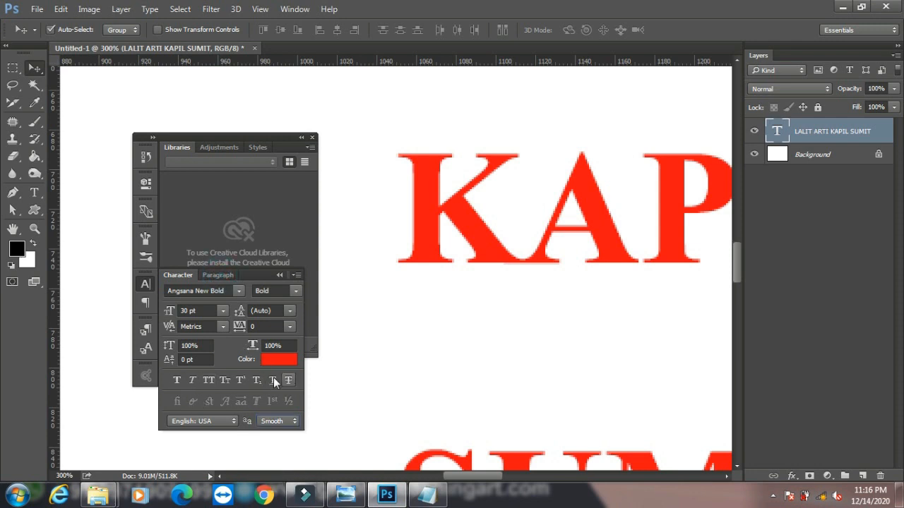
- Try centered paragraph alignment on the four text lines and switch them to right alignment
left_click(223, 276)
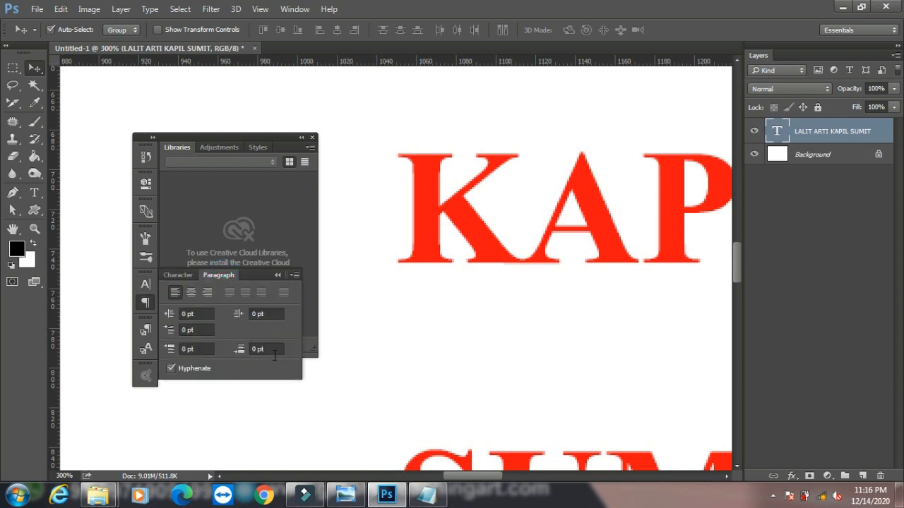
key("ctrl+minus")
key("ctrl+minus")
key("ctrl+minus")
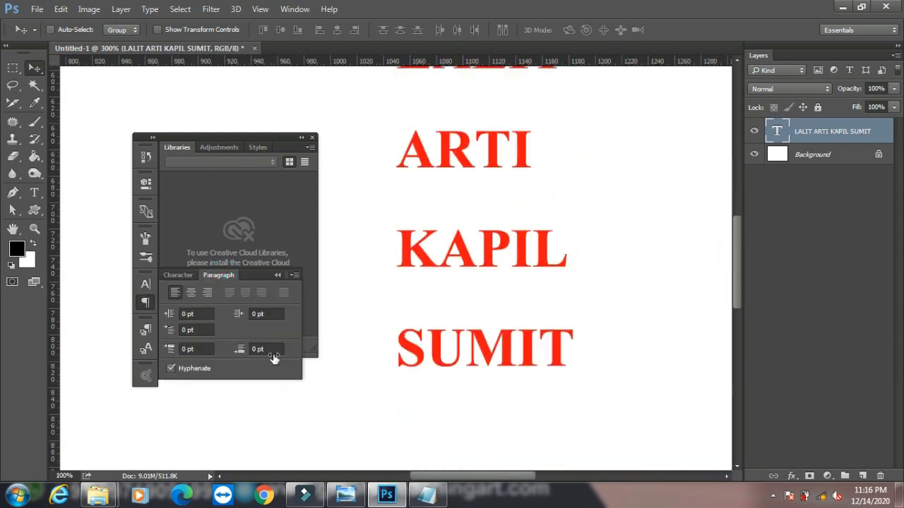
key("ctrl+minus")
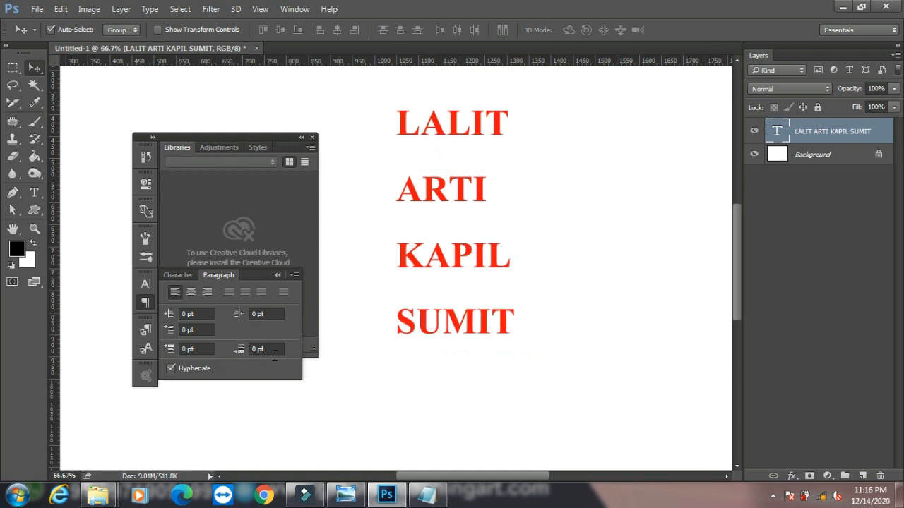
left_click(189, 293)
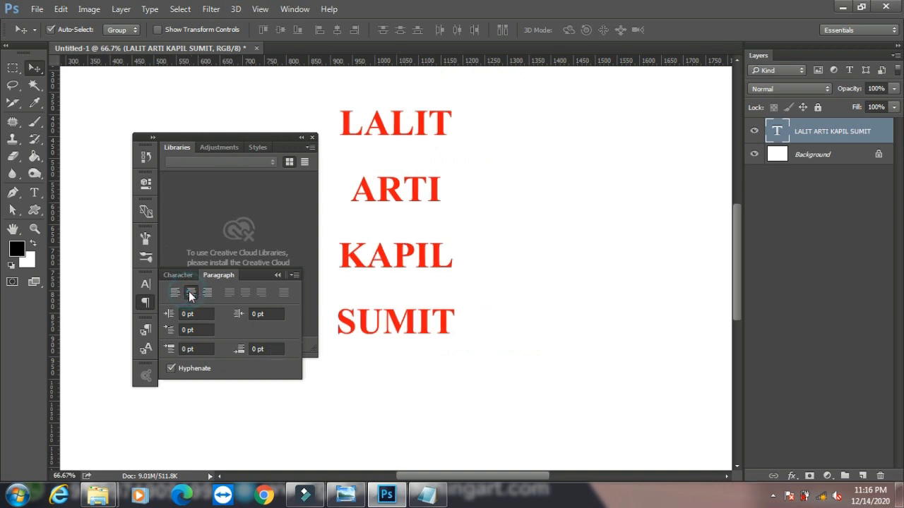
left_click(206, 293)
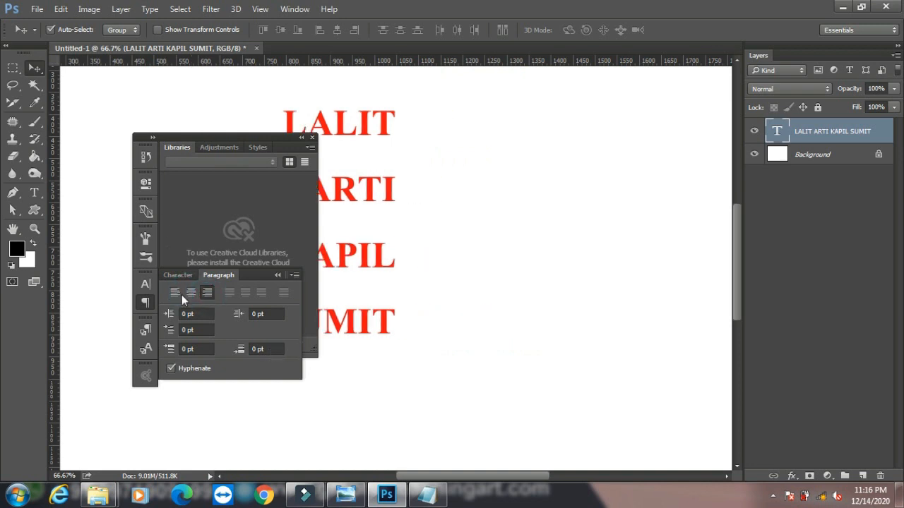
- Left-align the four text lines and move the text layer to the lower part of the canvas
left_click(177, 294)
left_click_drag(400, 133, 327, 359)
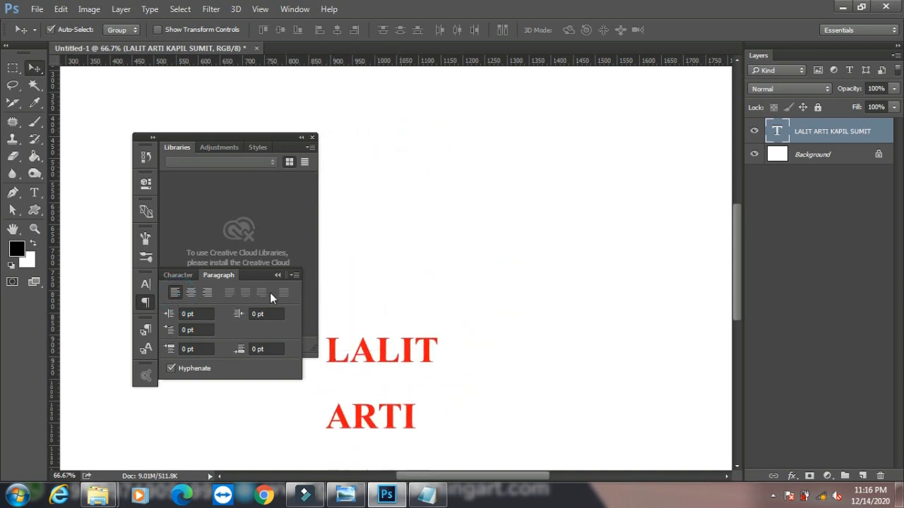
- Create a paragraph text box about 350 px wide and 380 px tall above the existing text, containing GFJJ and GG on separate lines
left_click(34, 192)
left_click_drag(430, 131, 585, 298)
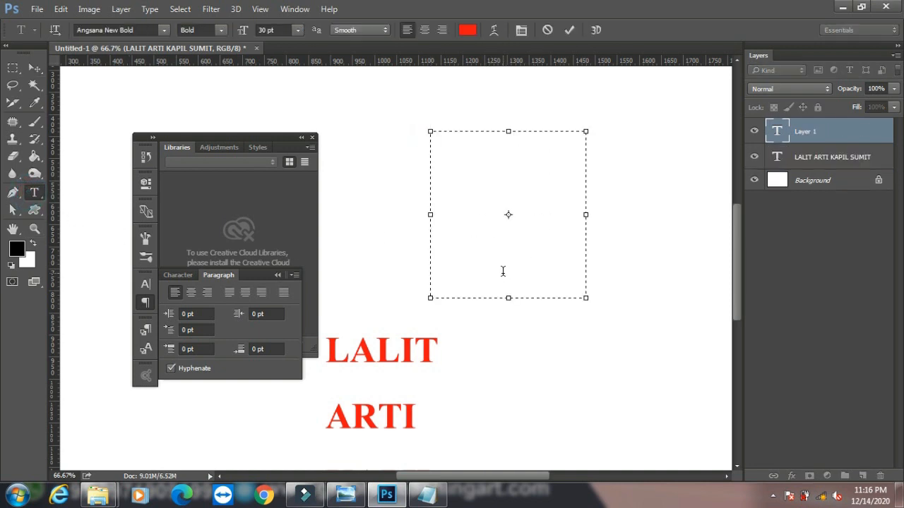
type("GFJJ")
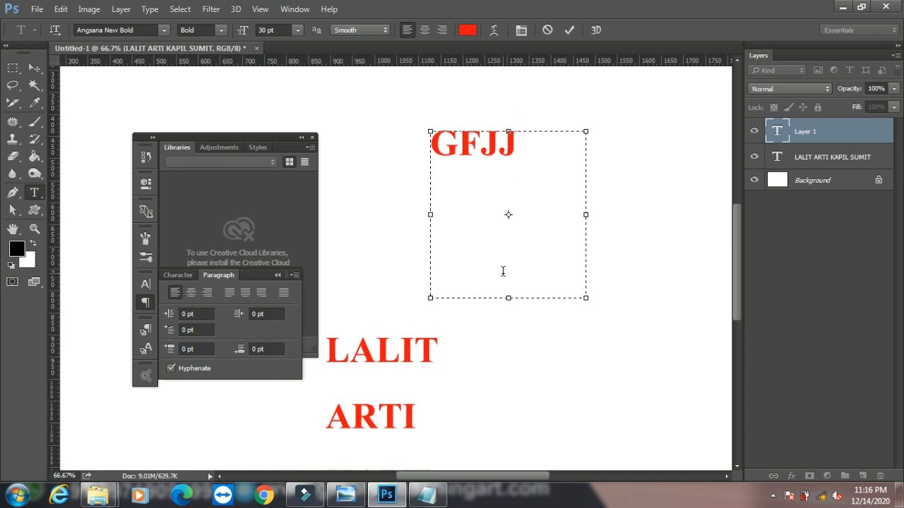
key("Return")
type("GG")
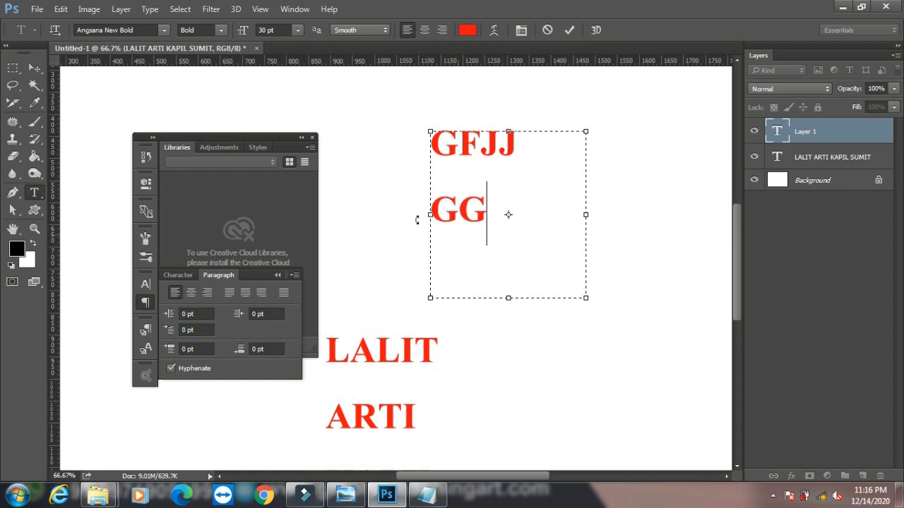
- Try the justify options with last line centered, last line right and all lines on the GFJJ GG text, ending with last line left
left_click_drag(492, 210, 425, 147)
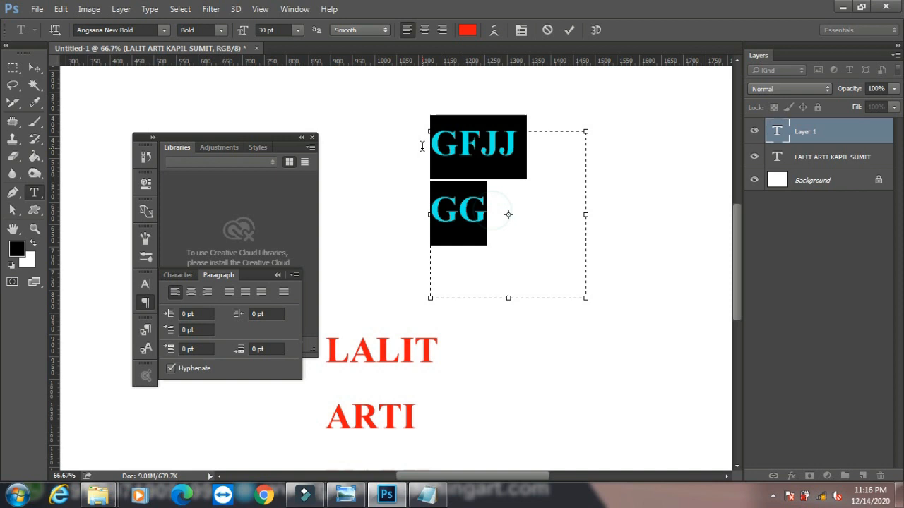
left_click(246, 291)
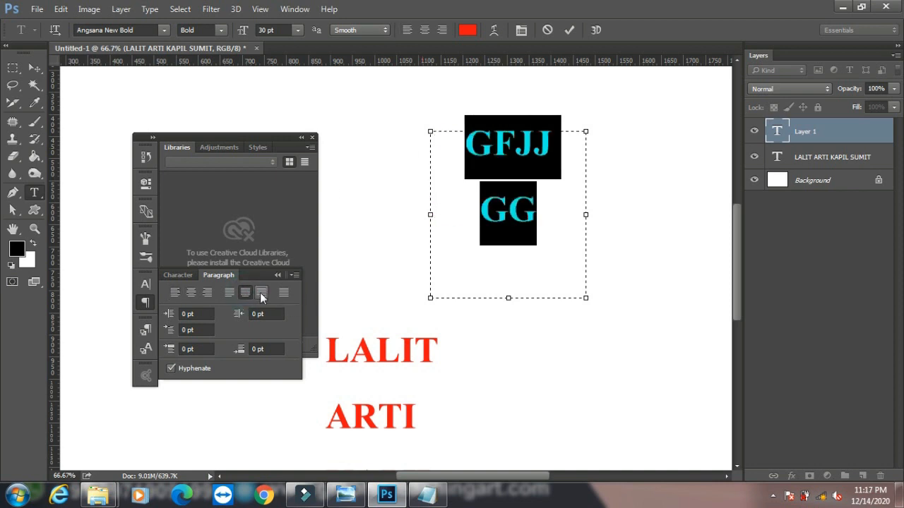
left_click(260, 293)
left_click(229, 292)
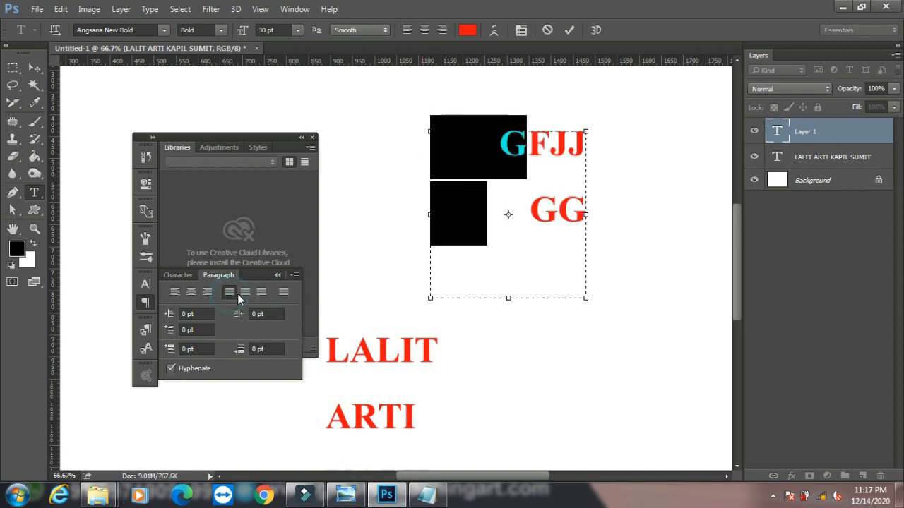
left_click(282, 291)
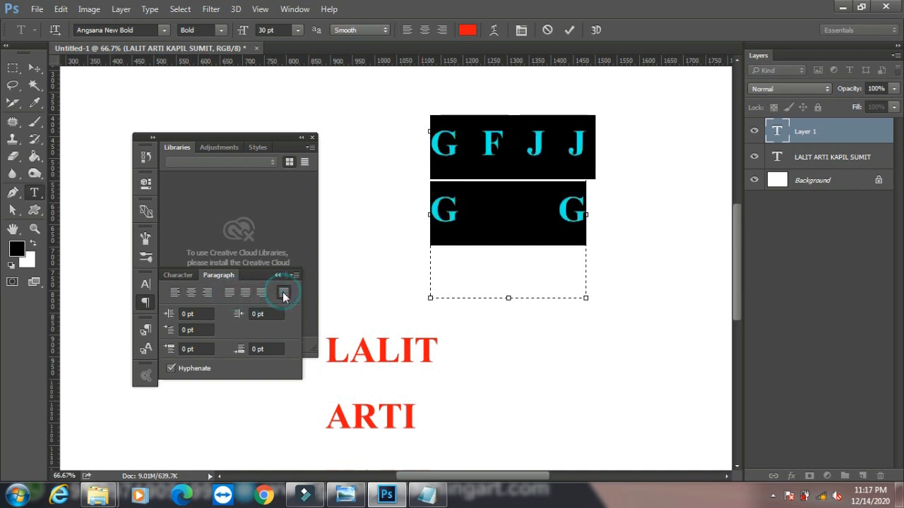
left_click(230, 293)
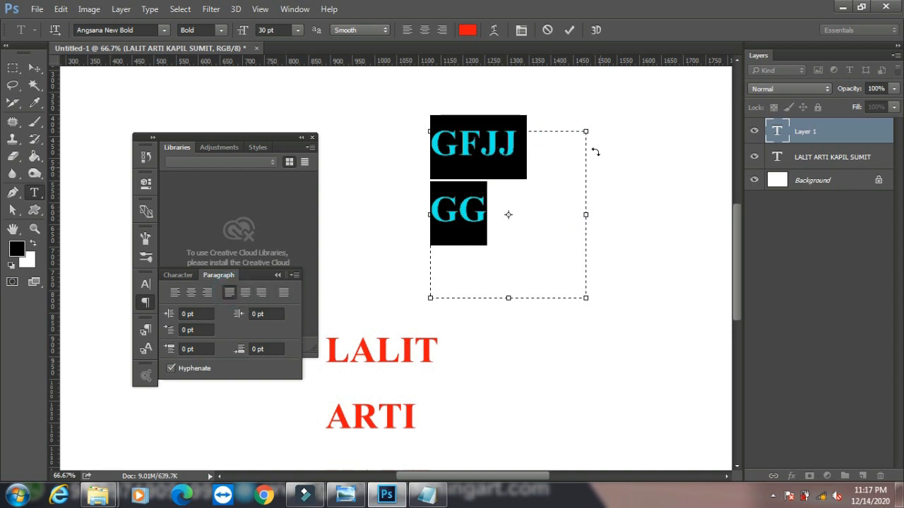
- Try a 5 pt left margin indent on the GFJJ GG paragraphs and reset it to 0
left_click(198, 314)
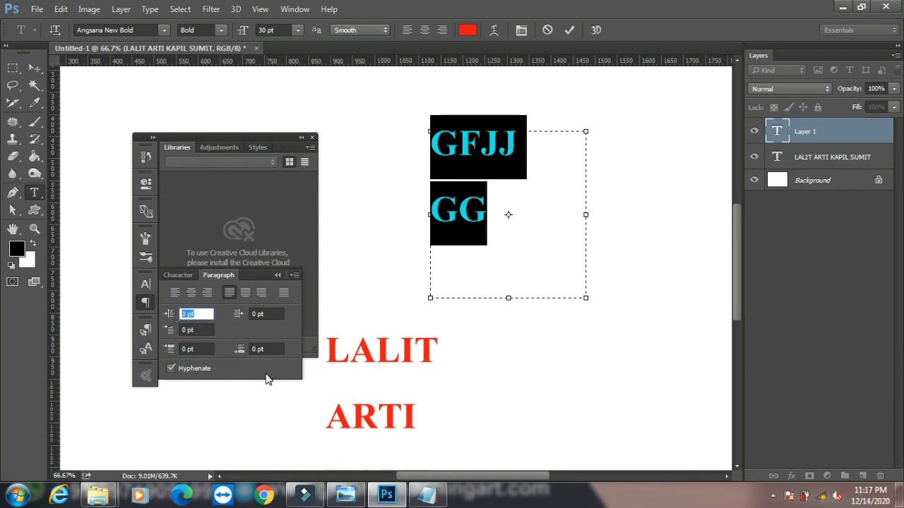
type("5")
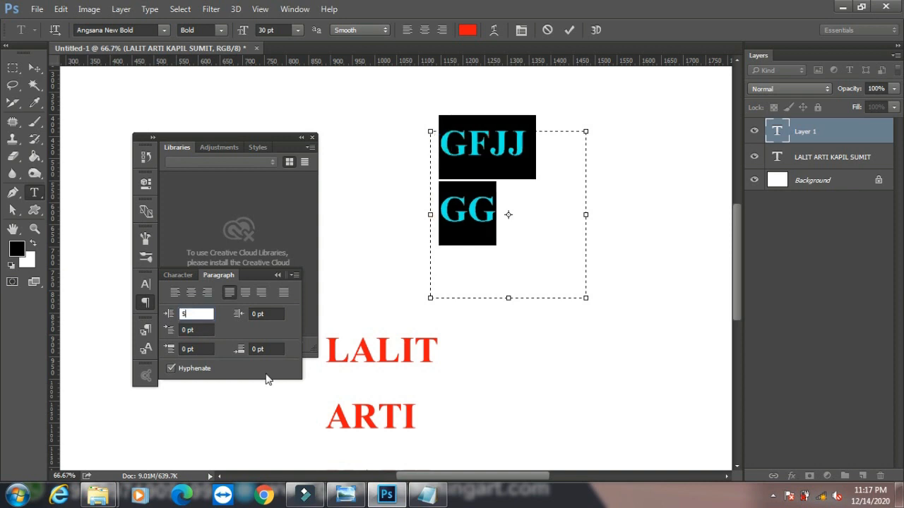
type("0")
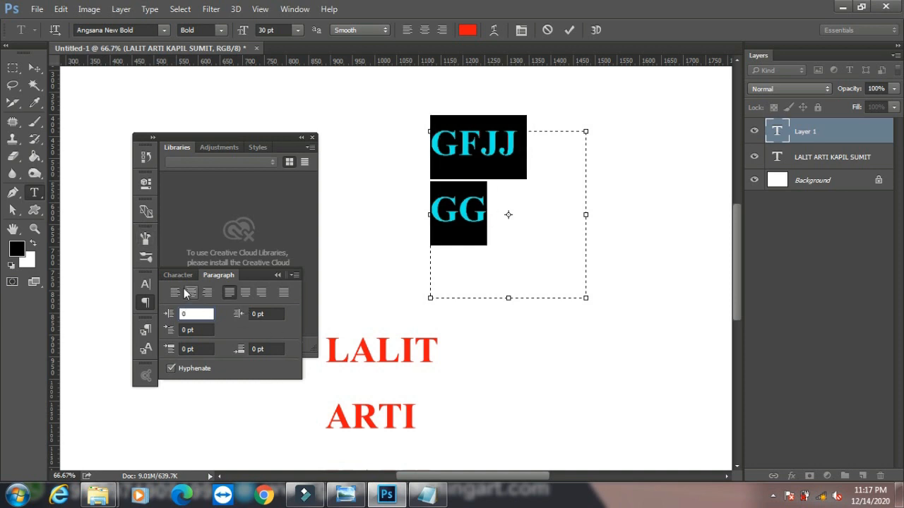
- Finish the GFJJ GG text, hide its layer and move the four-line text layer back up into view
left_click(146, 284)
left_click(34, 68)
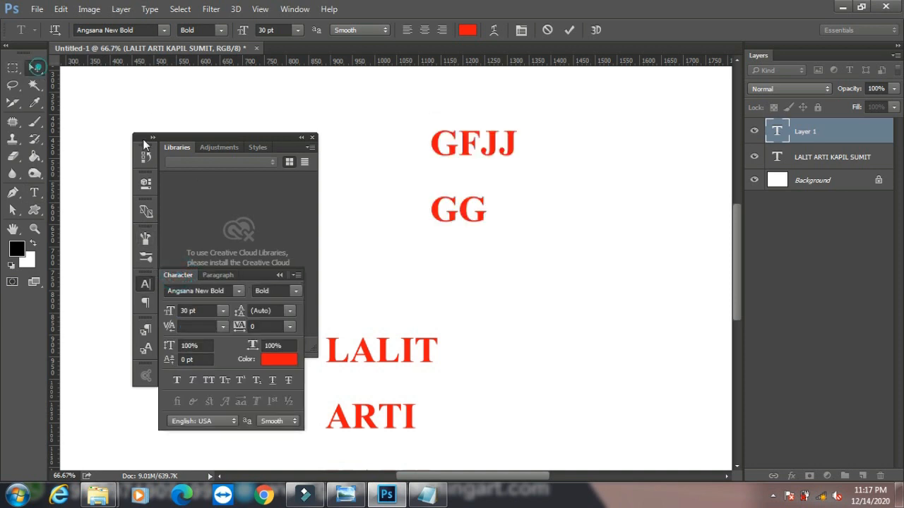
left_click(754, 131)
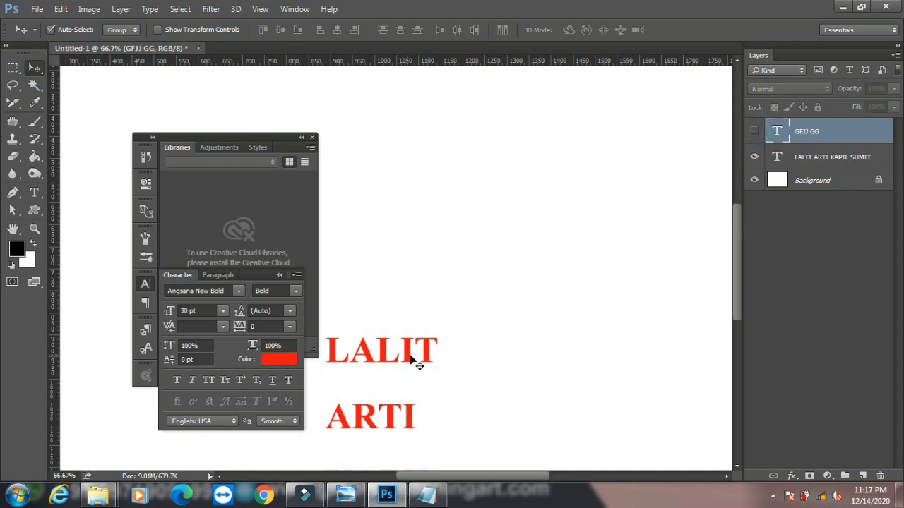
left_click_drag(433, 359, 508, 195)
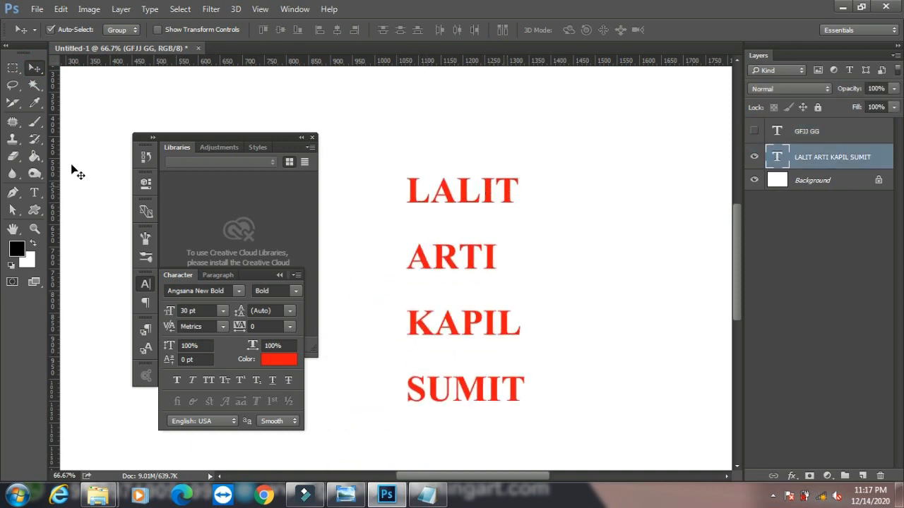
- Try Faux Bold and Faux Italic on the four-line text layer and turn both off
left_click(35, 193)
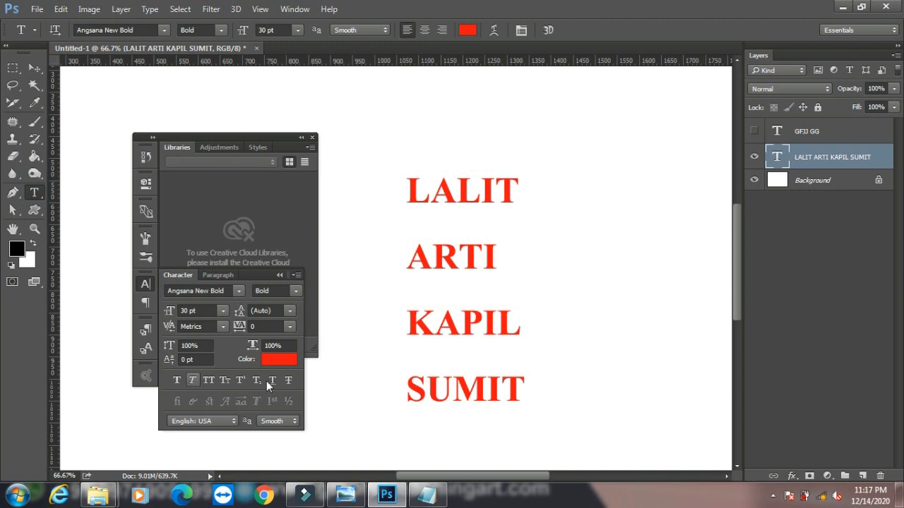
left_click(177, 381)
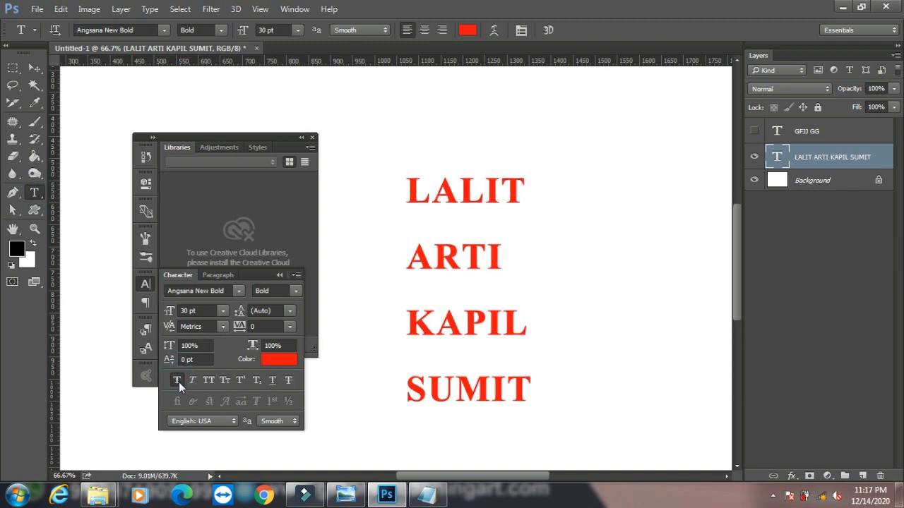
left_click(188, 382)
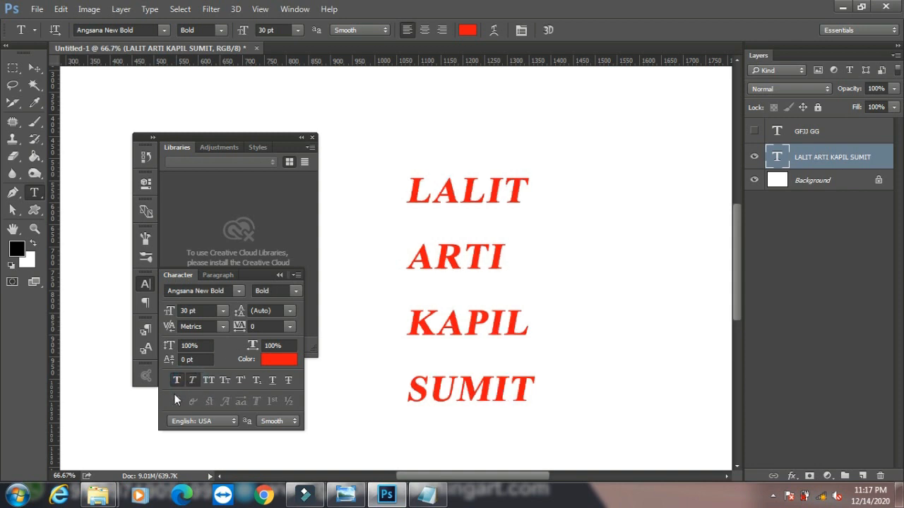
left_click(176, 380)
left_click(191, 382)
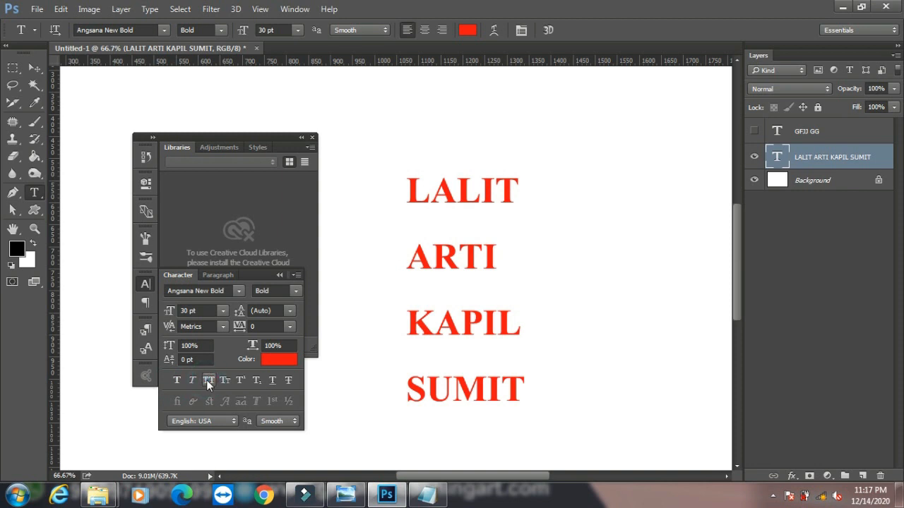
- Add a first name with only its initial capitalized as a fifth line of the text layer
left_click(523, 387)
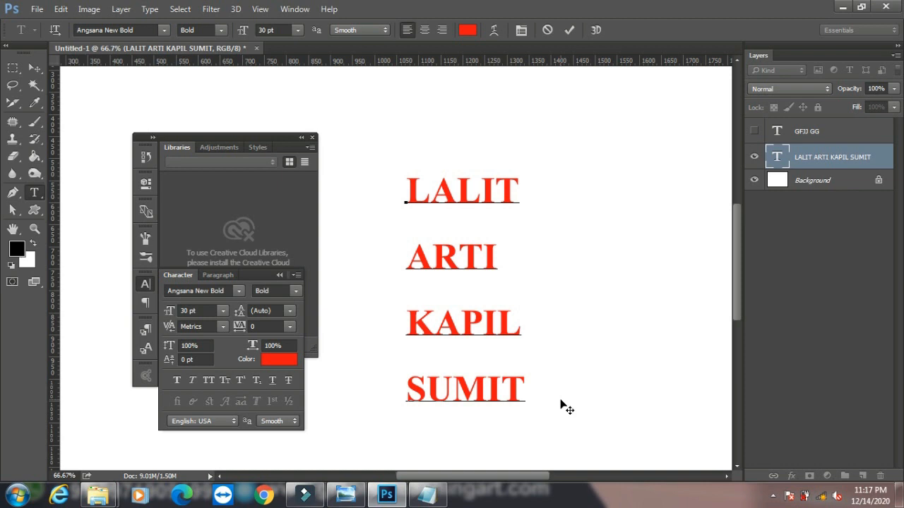
type("Anil")
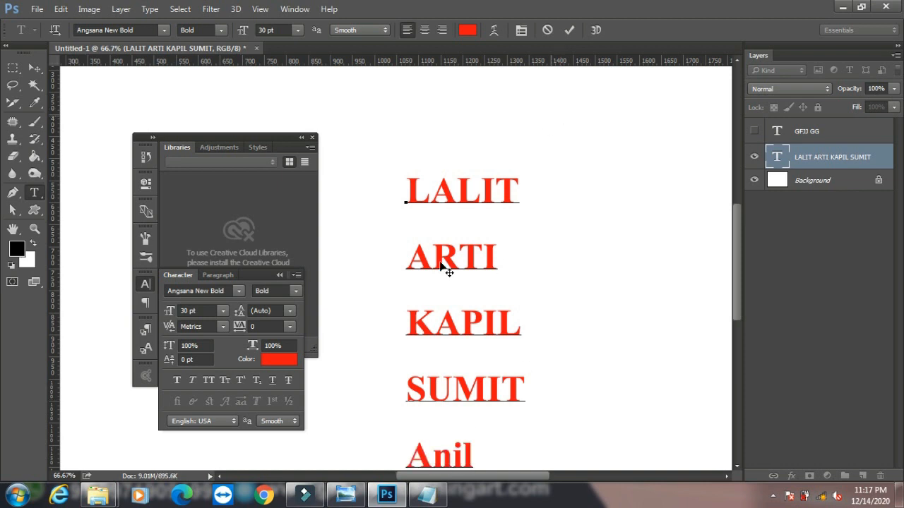
left_click(34, 67)
- Try All Caps and Small Caps on the five-line text layer and turn both off
left_click(36, 192)
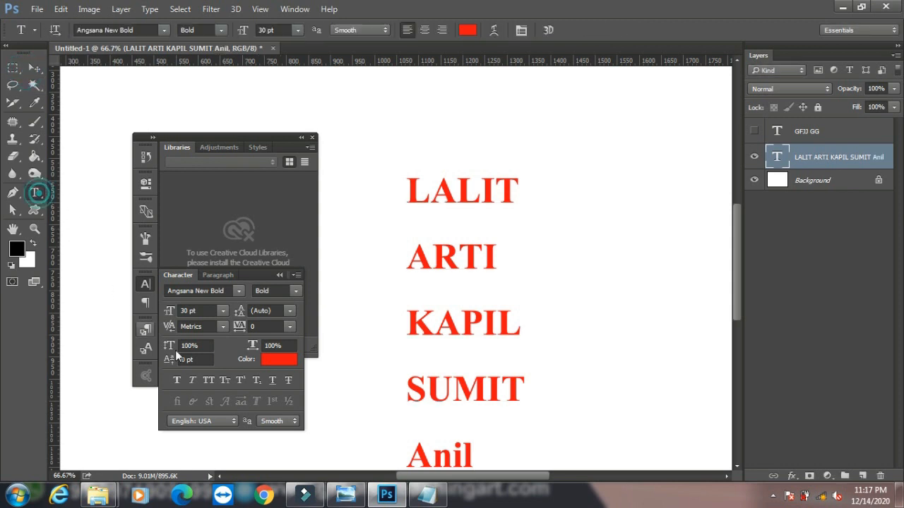
left_click(209, 381)
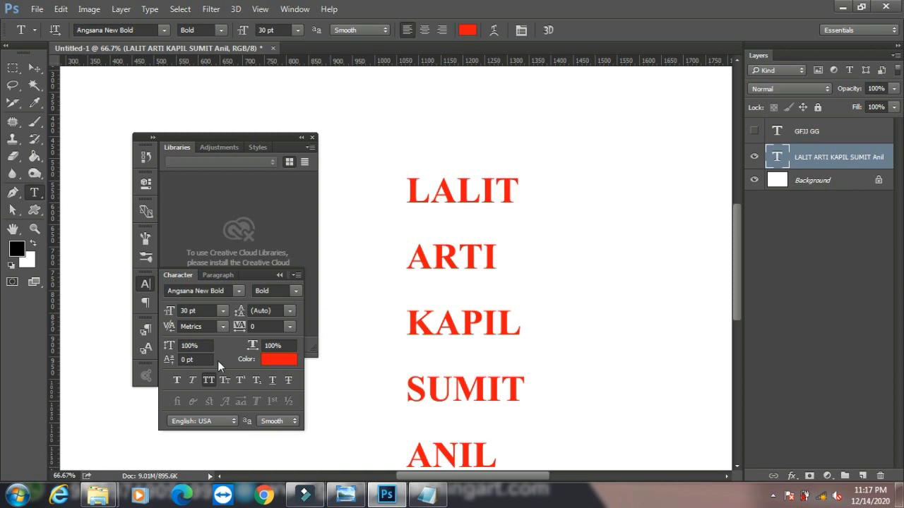
left_click(214, 377)
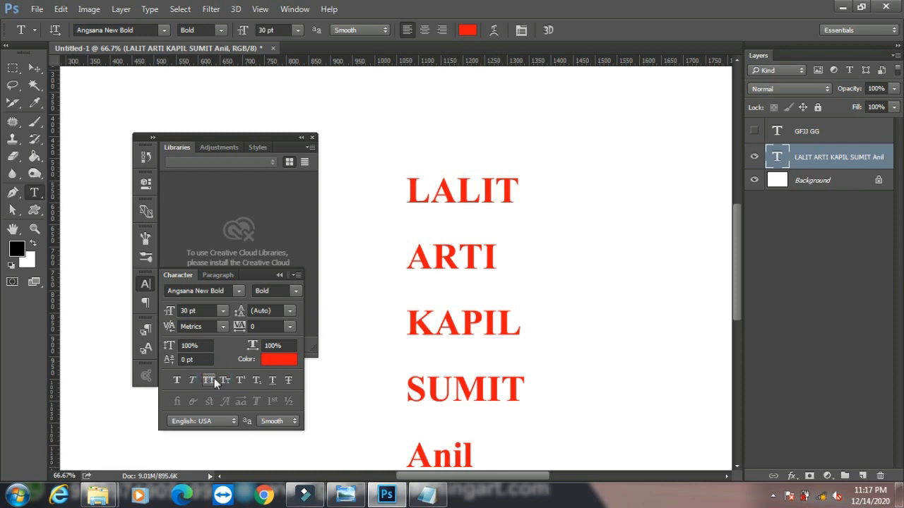
left_click(226, 380)
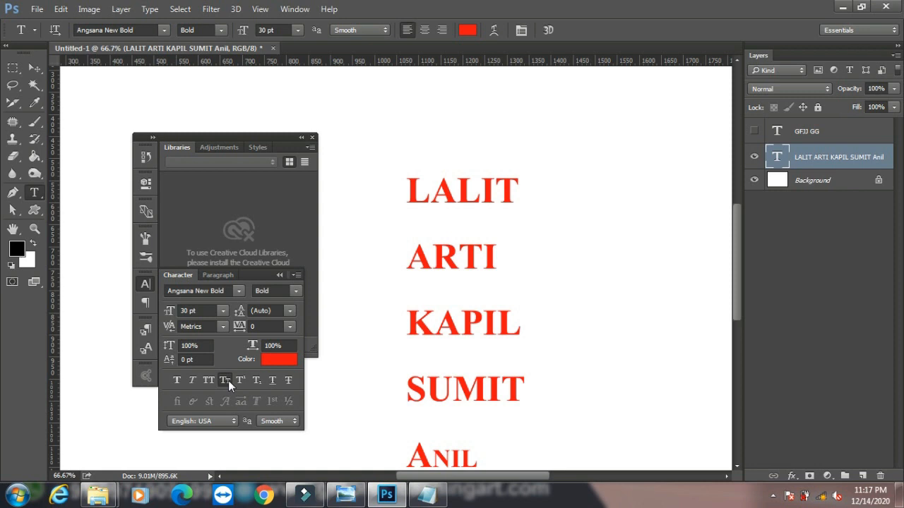
left_click(229, 380)
- Try Underline and Strikethrough on the five-line text layer and remove both
left_click(272, 381)
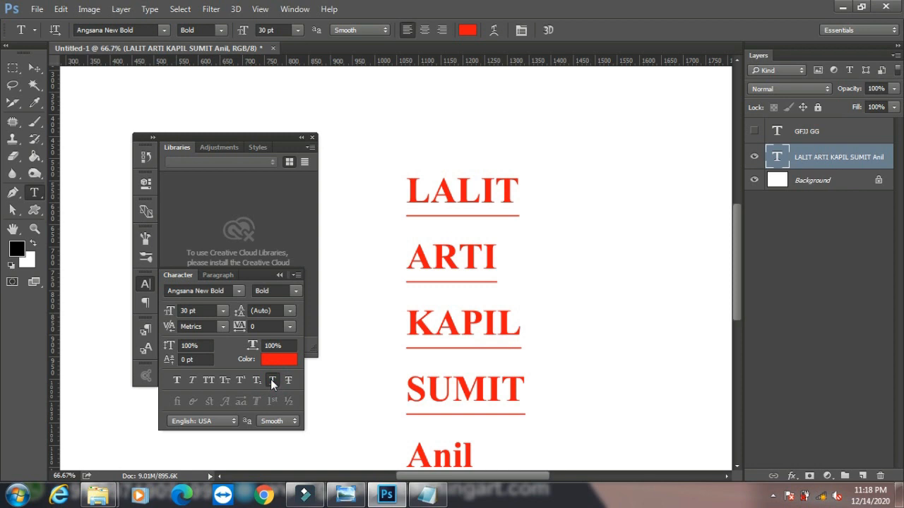
left_click(291, 380)
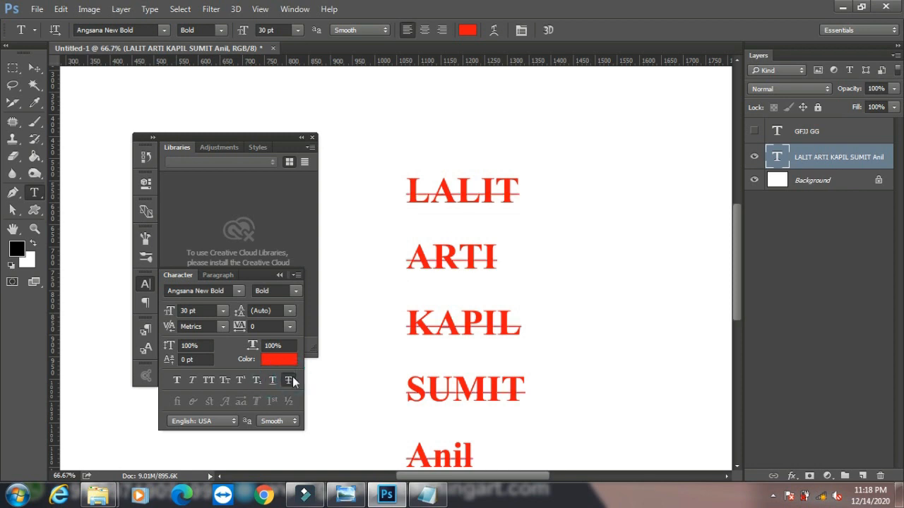
left_click(291, 380)
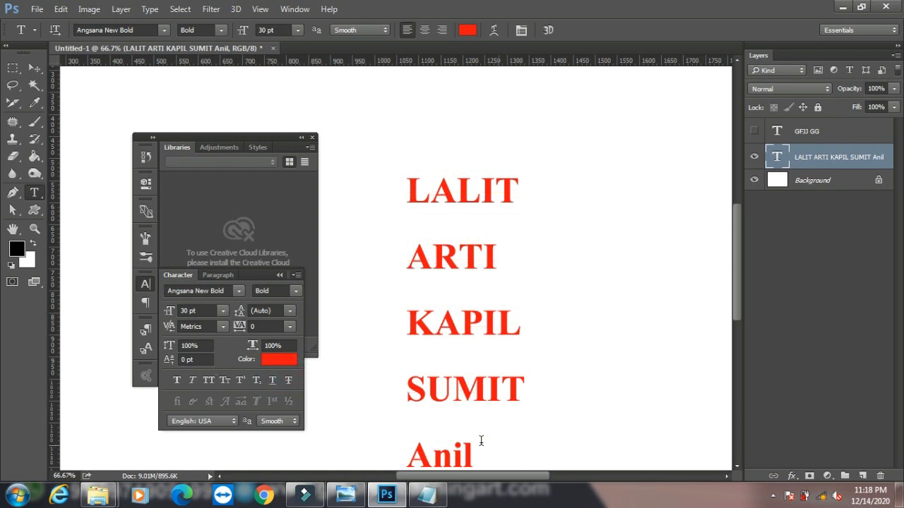
- Replace all five lines of the text layer with cs2
left_click_drag(473, 455, 386, 182)
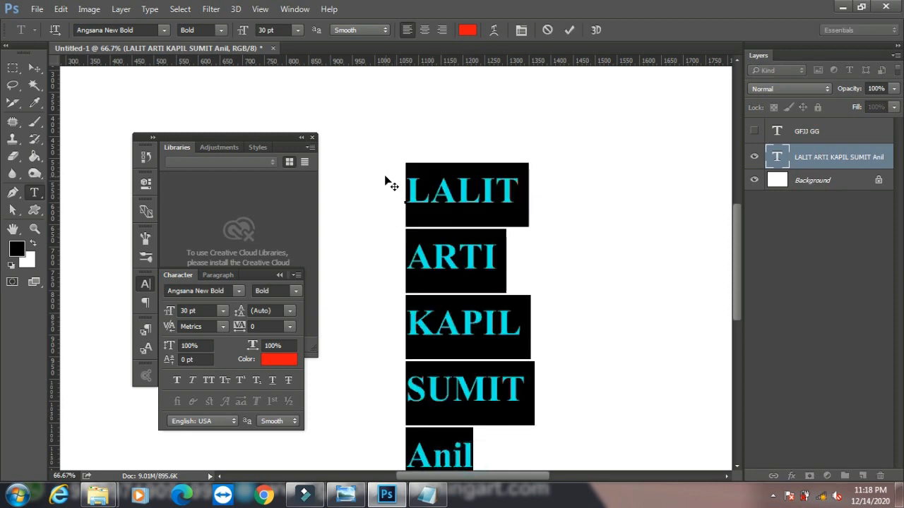
type("cs2")
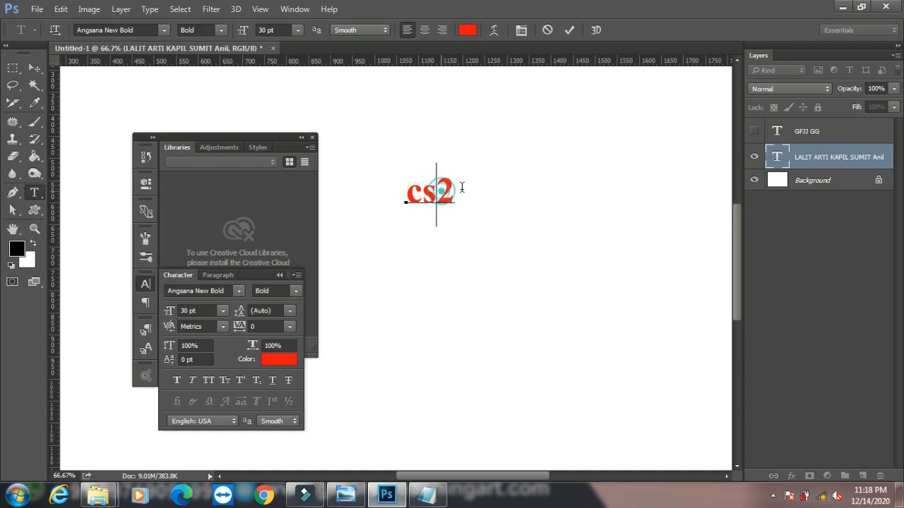
- Try Superscript and Subscript on the 2 in cs2 and return it to normal
left_click_drag(460, 187, 434, 189)
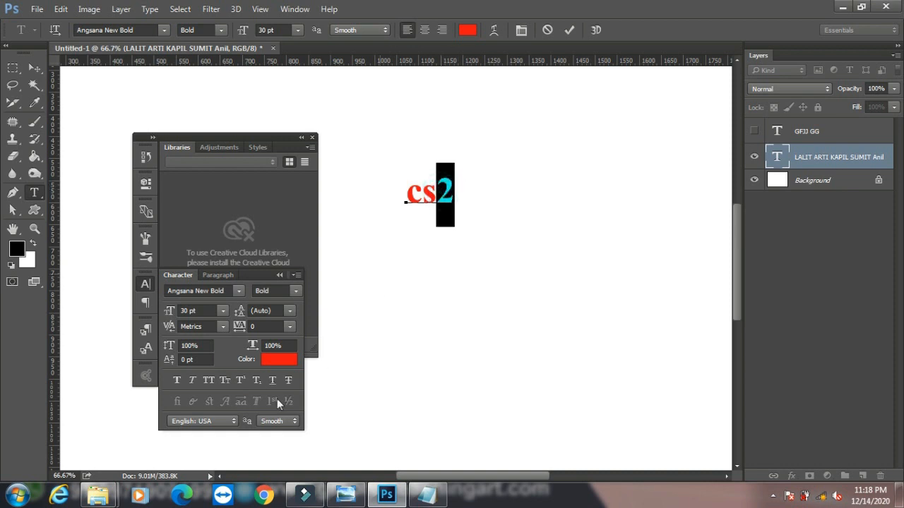
left_click(241, 380)
left_click(244, 378)
left_click(259, 384)
left_click(260, 383)
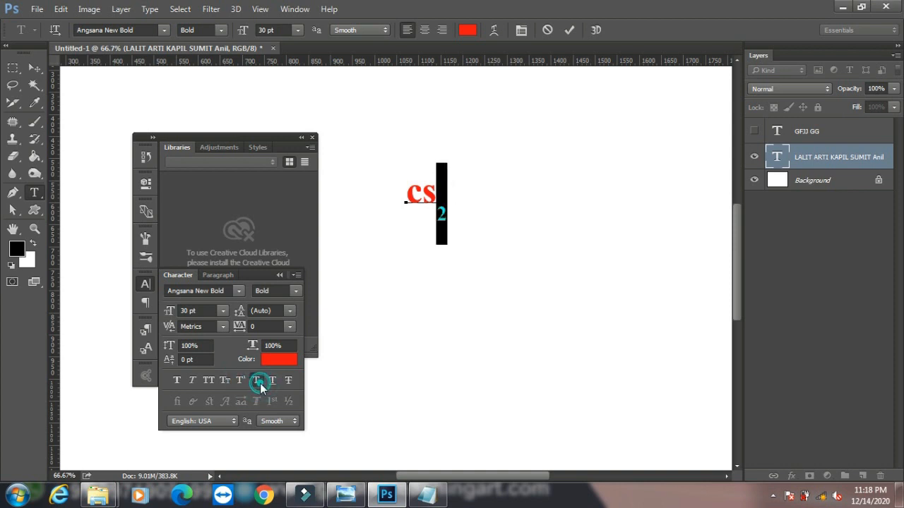
- Finish editing the cs2 text, show the Glyphs panel and place it beside the text on the canvas
left_click(32, 69)
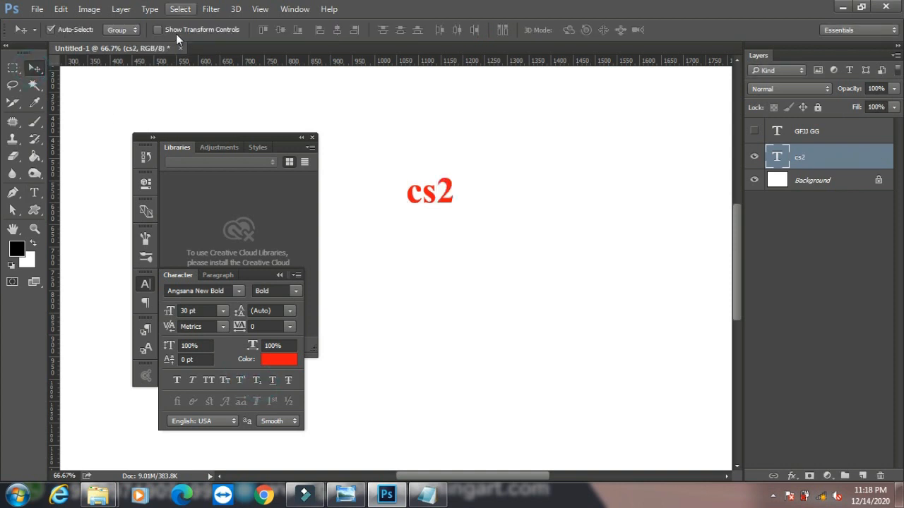
left_click(149, 8)
mouse_move(227, 47)
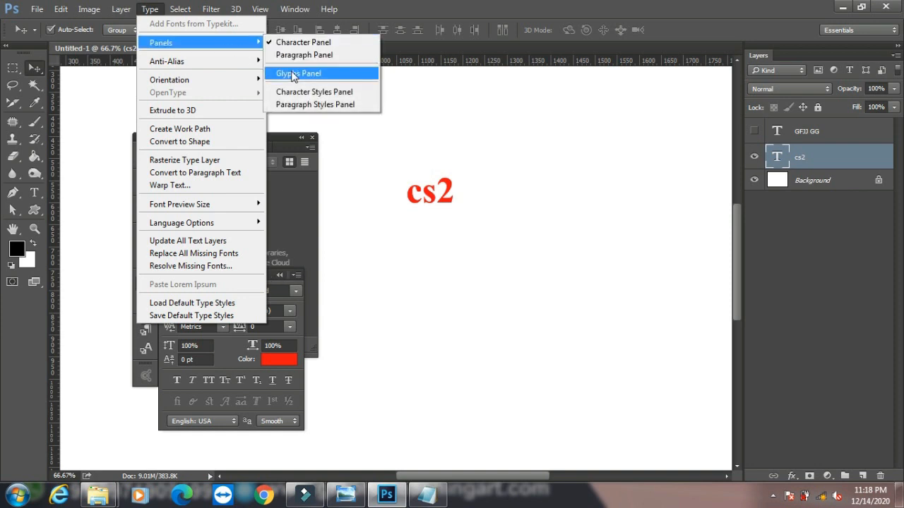
left_click(293, 75)
left_click_drag(214, 358, 555, 140)
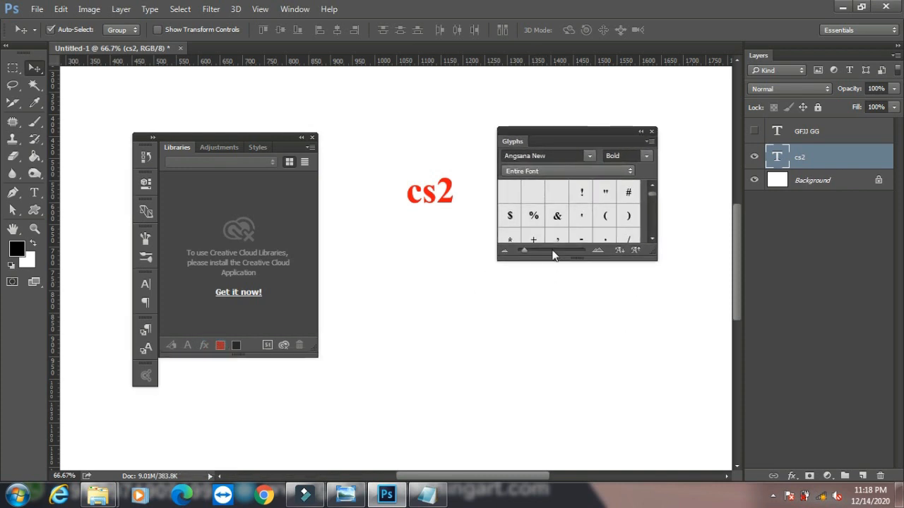
- Enlarge the Glyphs panel, move it farther from the text, and insert the $ glyph before the 2 in cs2
left_click_drag(552, 259, 553, 323)
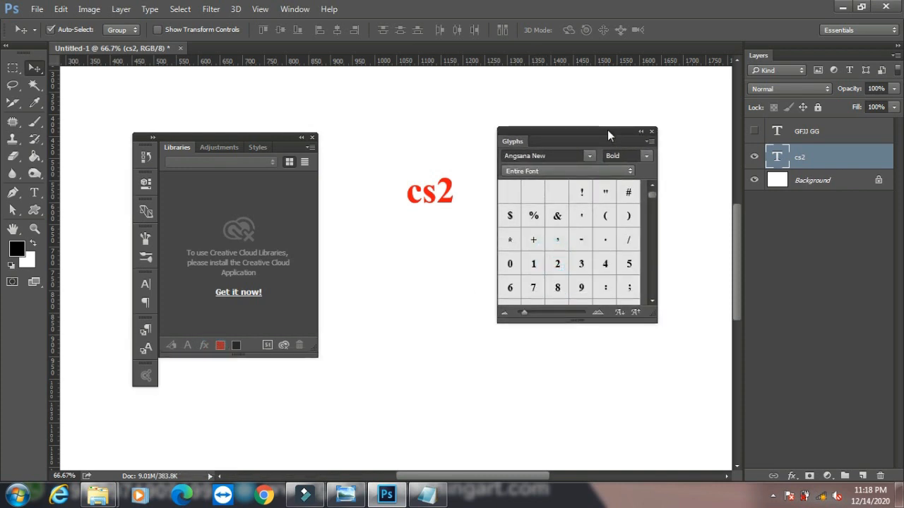
left_click_drag(607, 130, 644, 133)
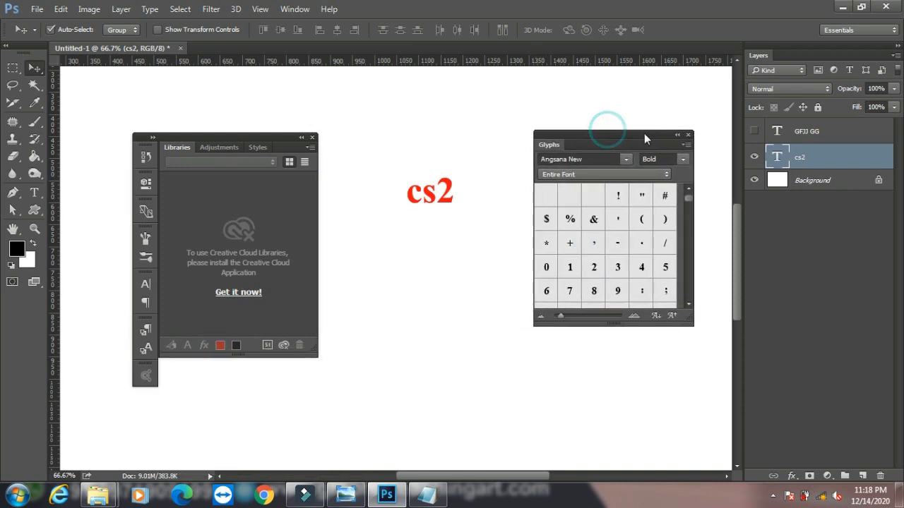
left_click(34, 192)
left_click(437, 192)
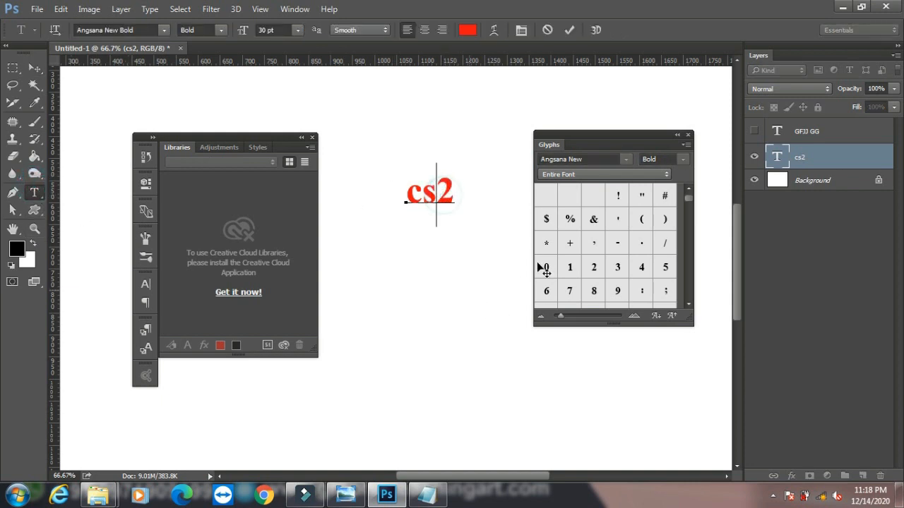
double_click(545, 219)
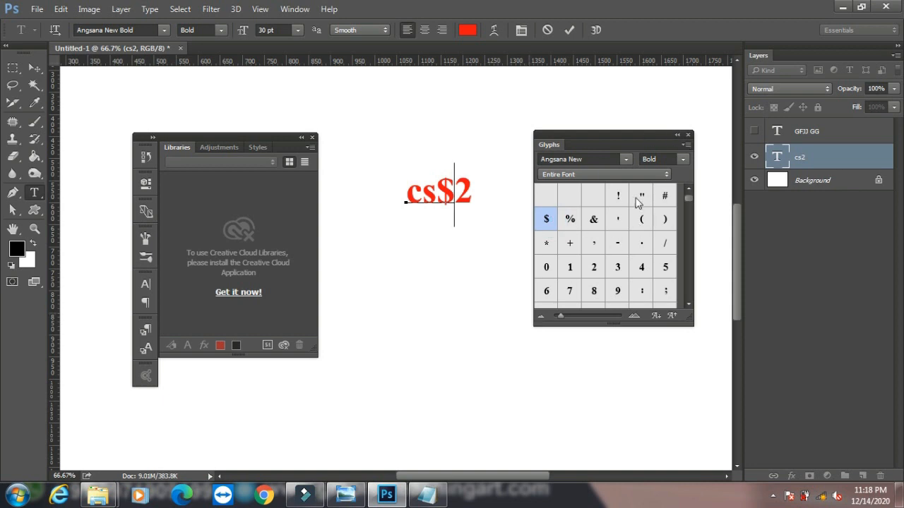
- Switch the glyph font to DilleniaUPC and insert its 5 glyph before the final 2
left_click(627, 160)
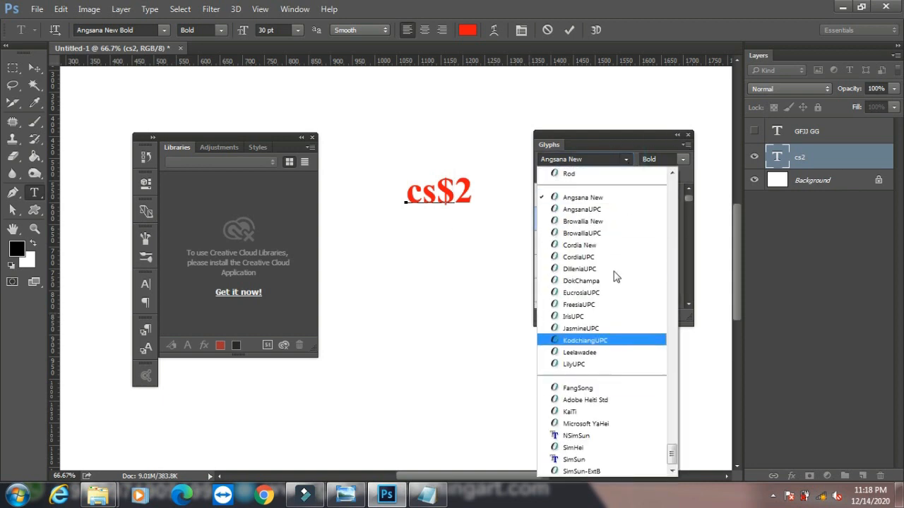
left_click(600, 269)
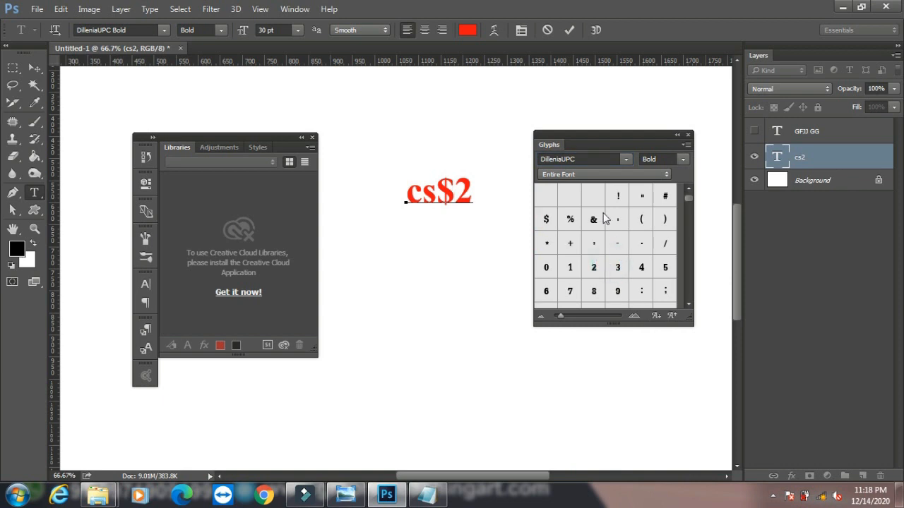
double_click(664, 266)
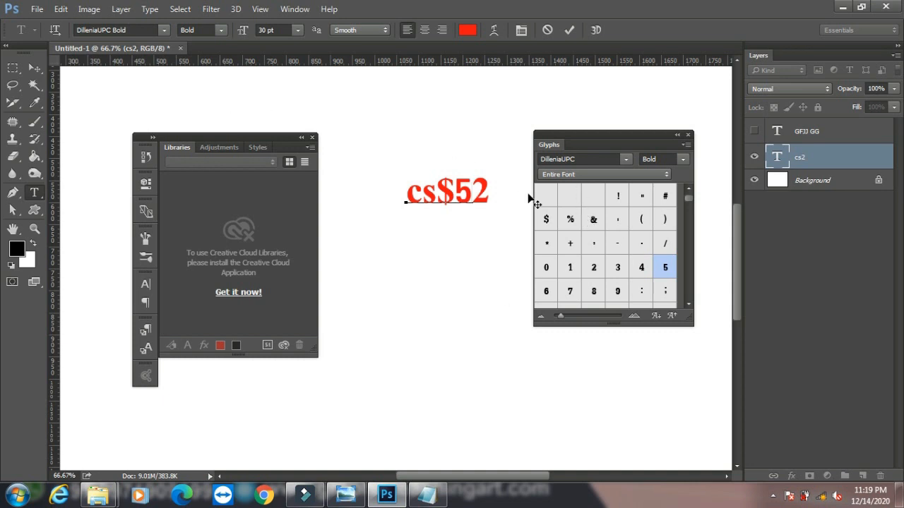
- Show the Paragraph Styles panel, finish editing the cs$52 text and show the layer Styles presets
left_click(149, 9)
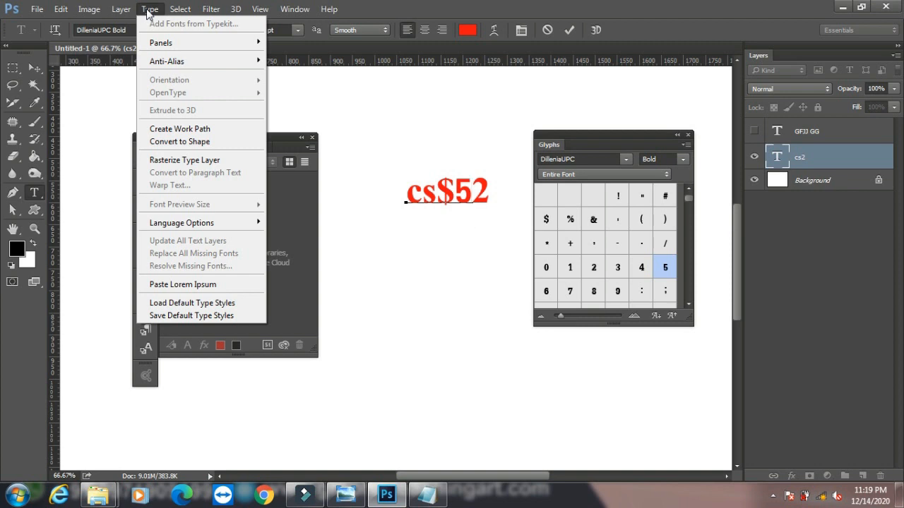
mouse_move(222, 43)
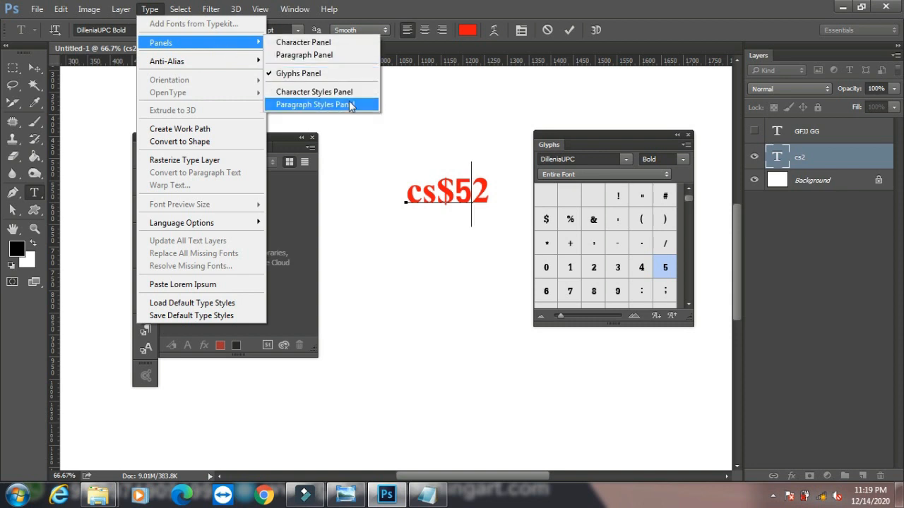
left_click(350, 105)
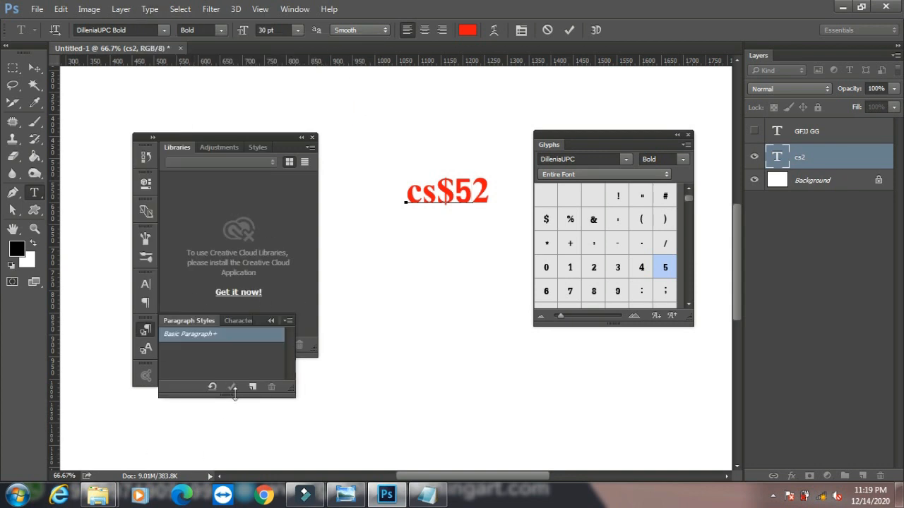
left_click(34, 67)
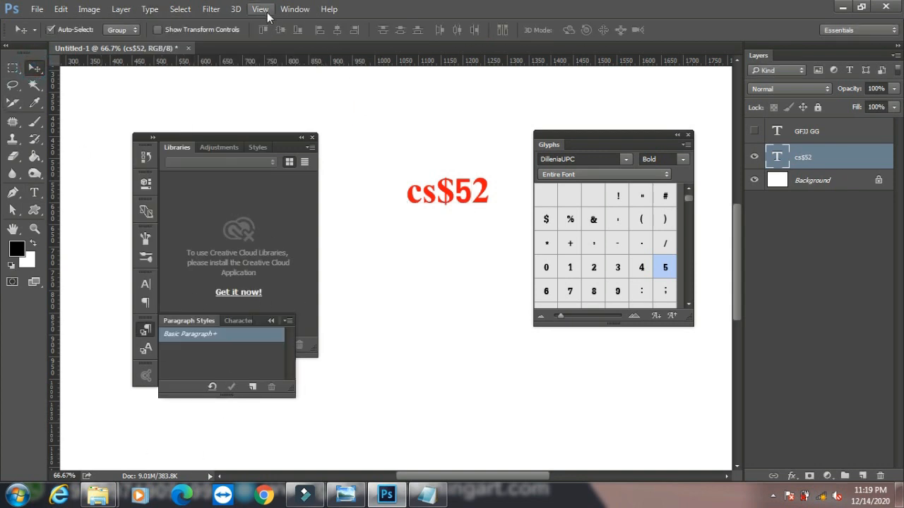
left_click(293, 9)
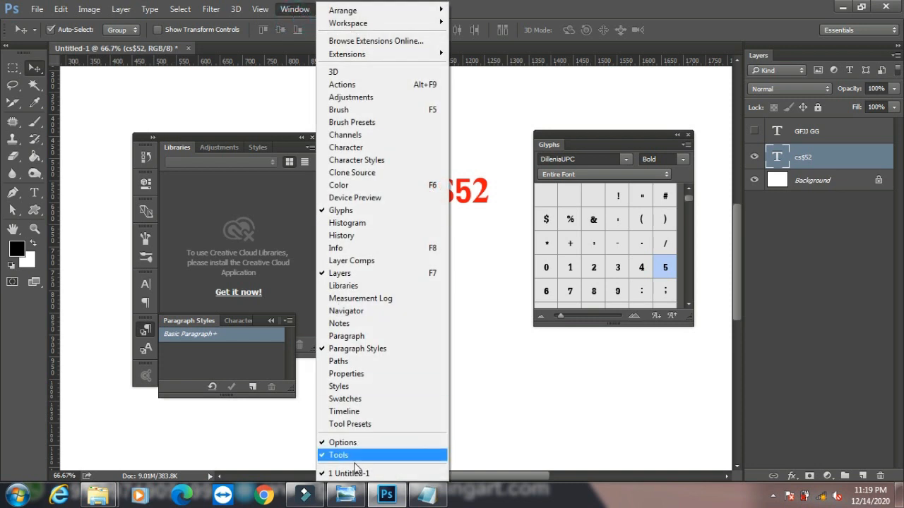
left_click(363, 386)
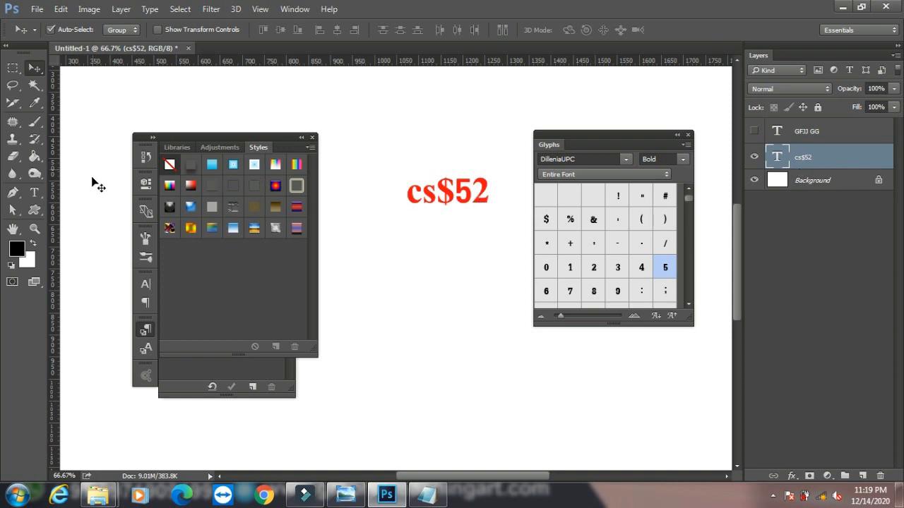
- Try two blue style presets on the cs$52 layer
left_click(192, 206)
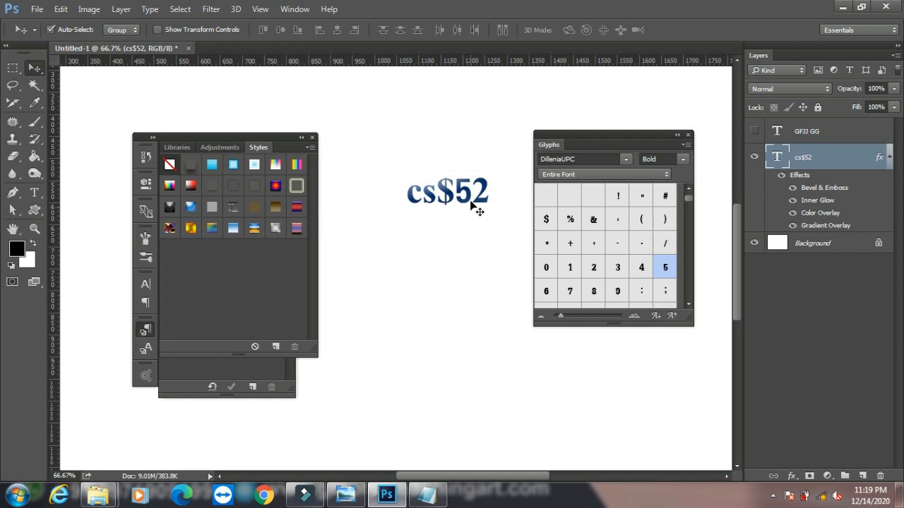
left_click(213, 167)
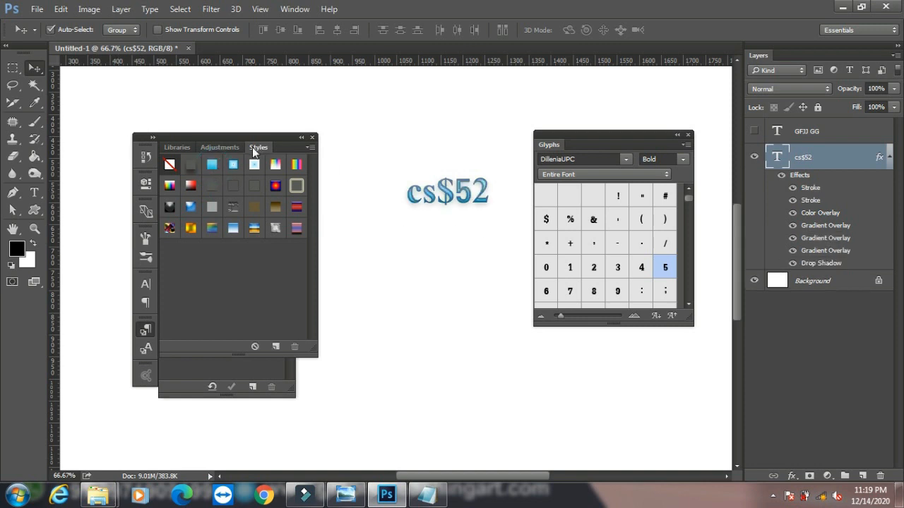
- Bring the Paragraph Styles panel forward and create a new paragraph style
left_click(185, 358)
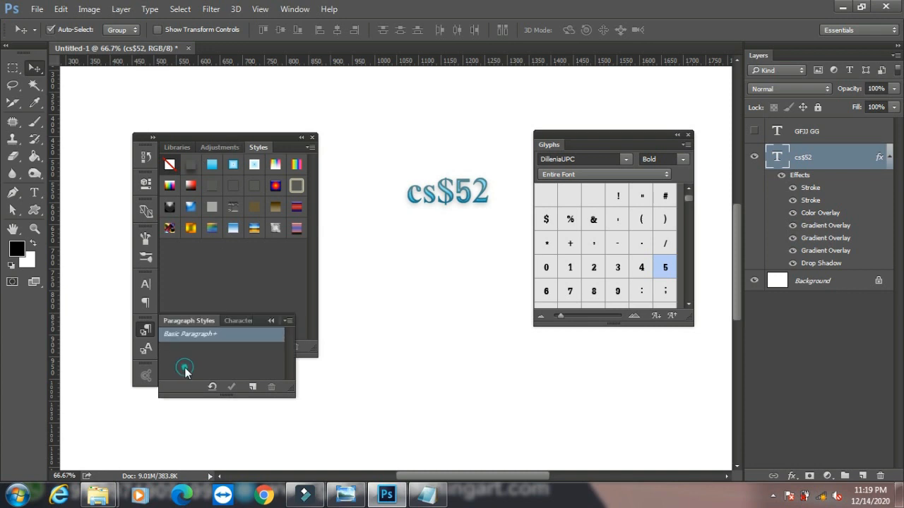
left_click(252, 387)
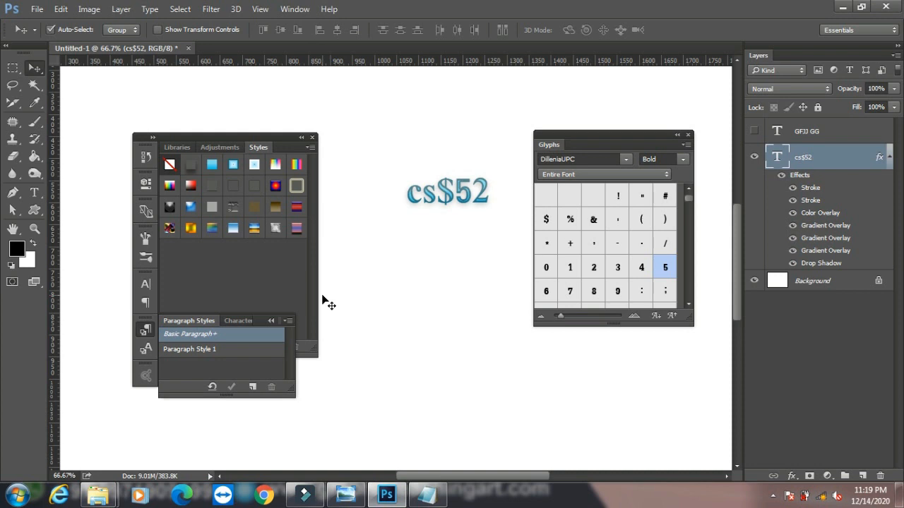
- Undo the style presets applied to the cs$52 layer
key("ctrl+z")
key("ctrl+z")
key("ctrl+z")
key("ctrl+alt+z")
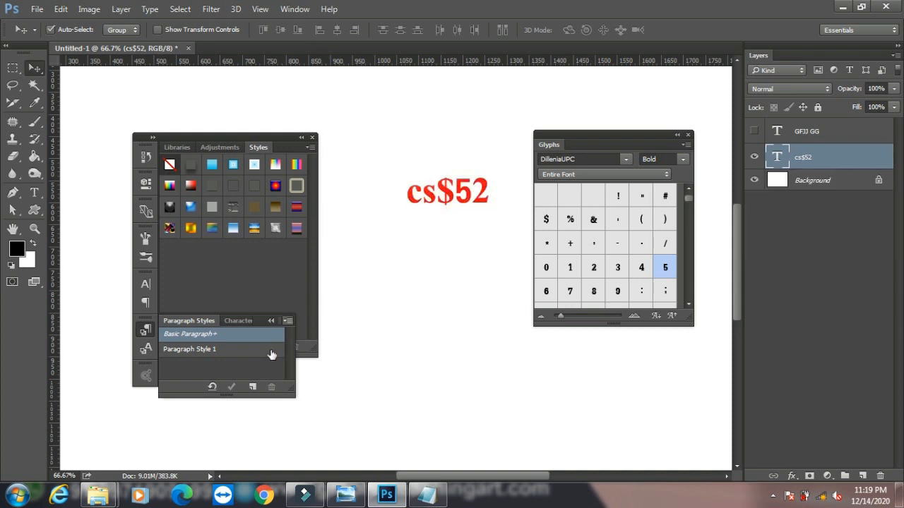
- Select Paragraph Style 1 and apply the black-to-gray shadowed style preset to the cs$52 layer
left_click(194, 349)
left_click(170, 207)
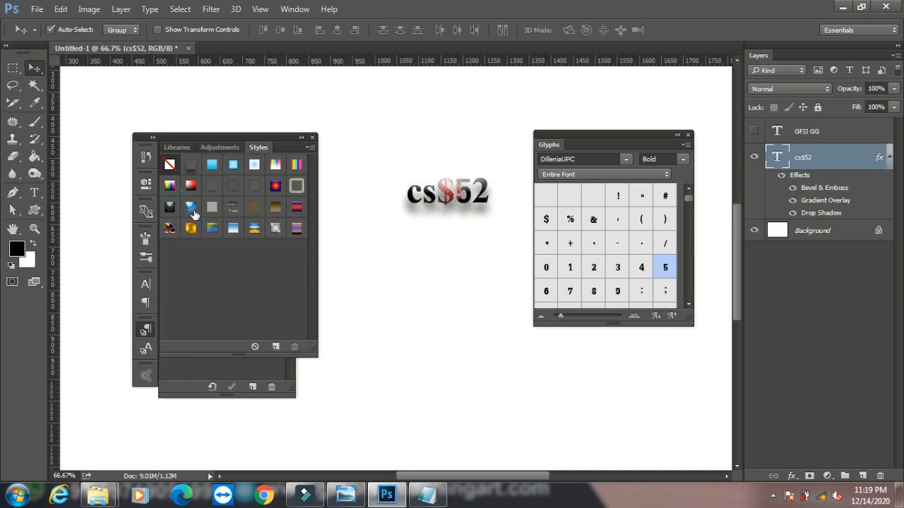
- Switch the cs$52 layer to Paragraph Style 1 and create a second paragraph style
left_click(190, 374)
left_click(187, 334)
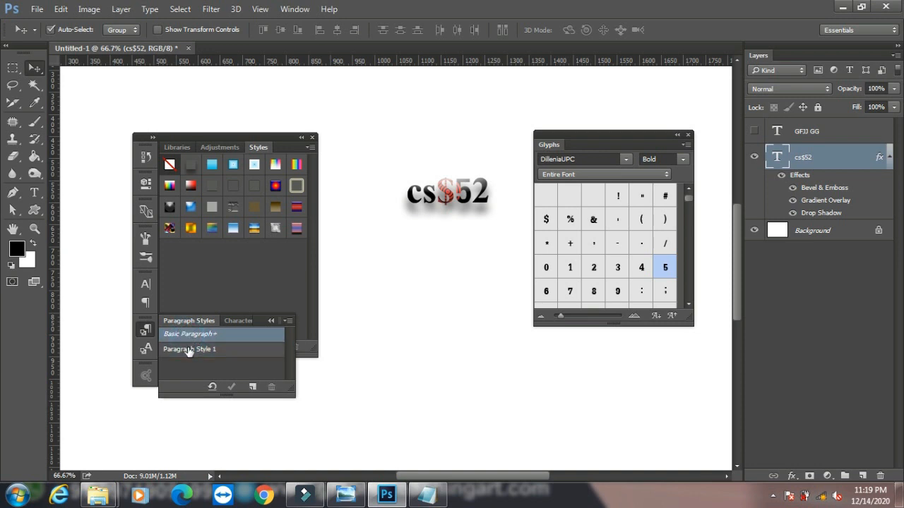
left_click(187, 349)
left_click(252, 387)
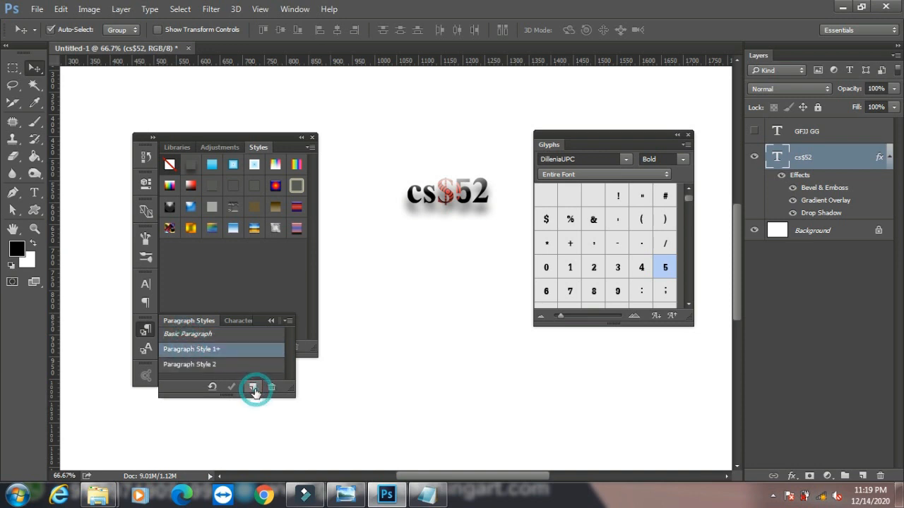
- Set the text color of Paragraph Style 2 to blue 1331e7 and switch the cs$52 layer back to Basic Paragraph
double_click(209, 367)
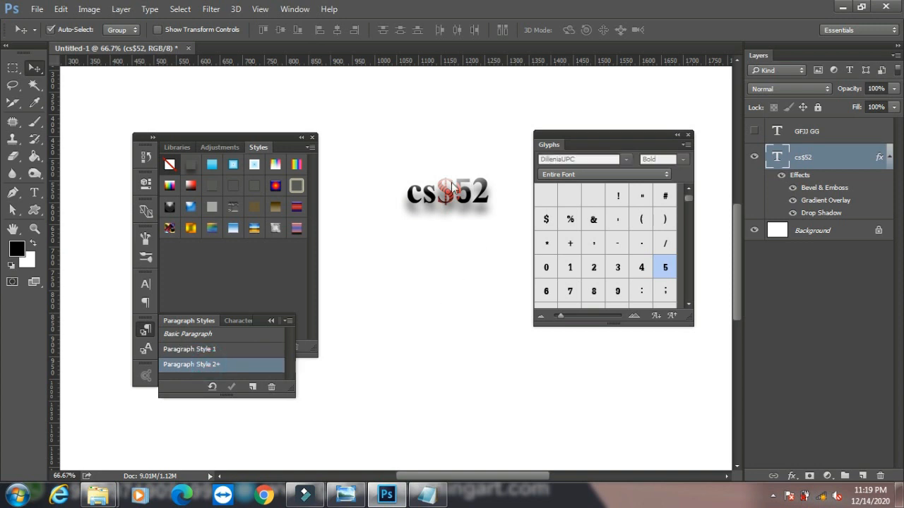
left_click(443, 288)
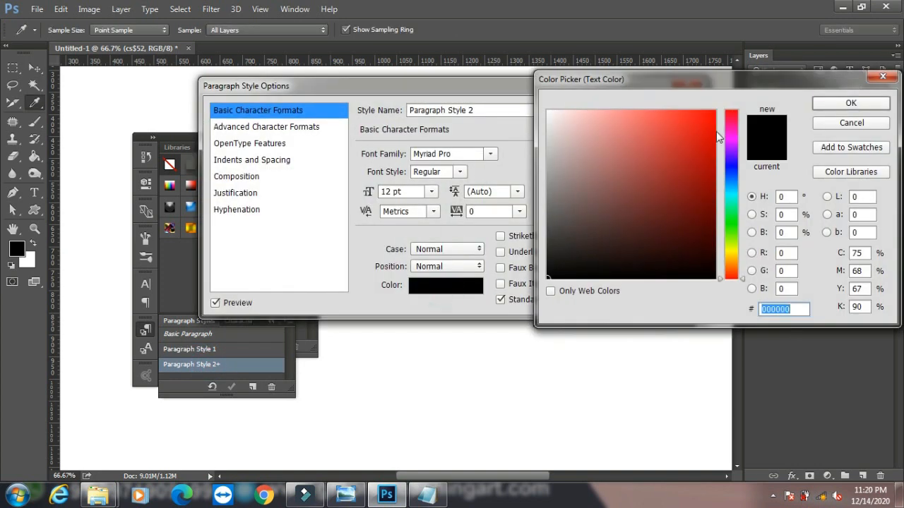
left_click(701, 126)
left_click(730, 168)
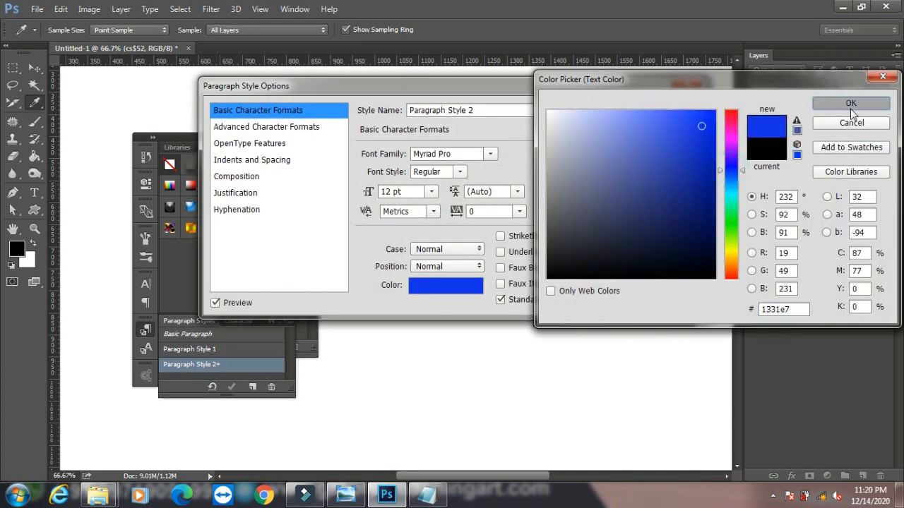
left_click(851, 103)
left_click(676, 111)
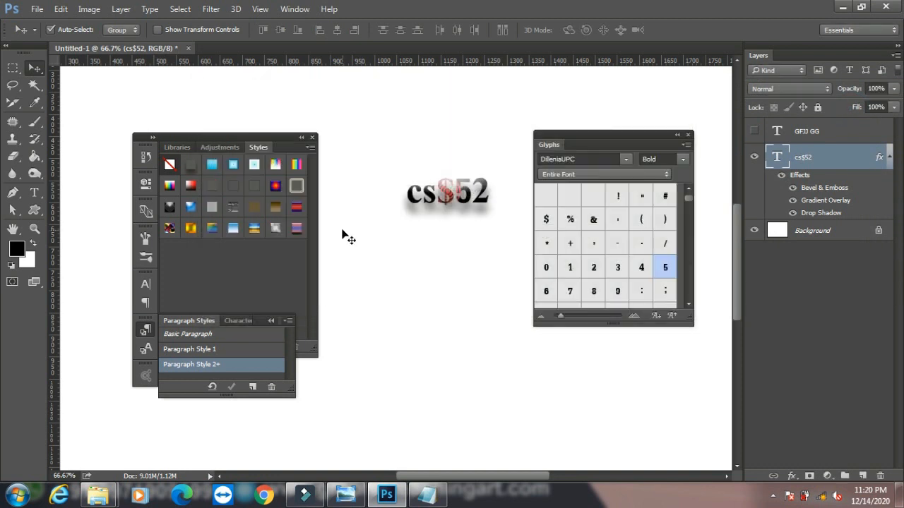
left_click(191, 349)
left_click(189, 334)
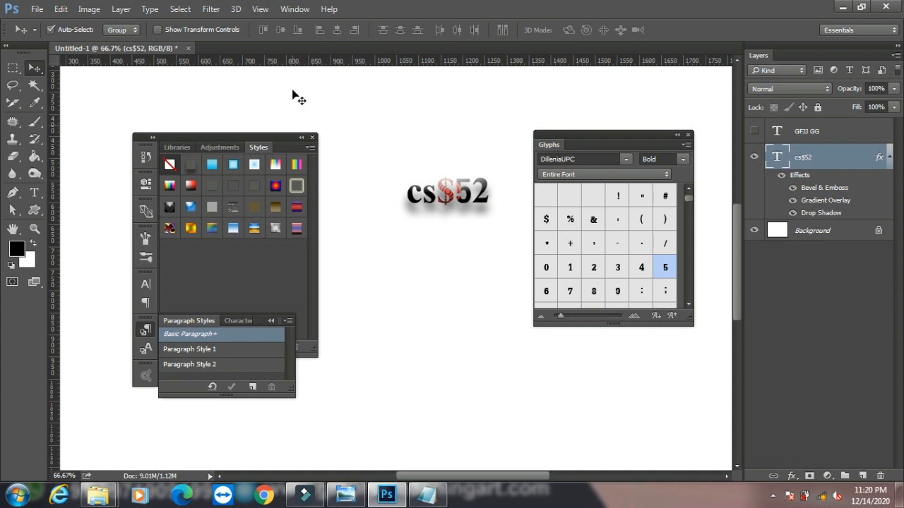
- Show the Character Styles panel, create a new character style for the cs$52 text and view its options without changing them
left_click(149, 9)
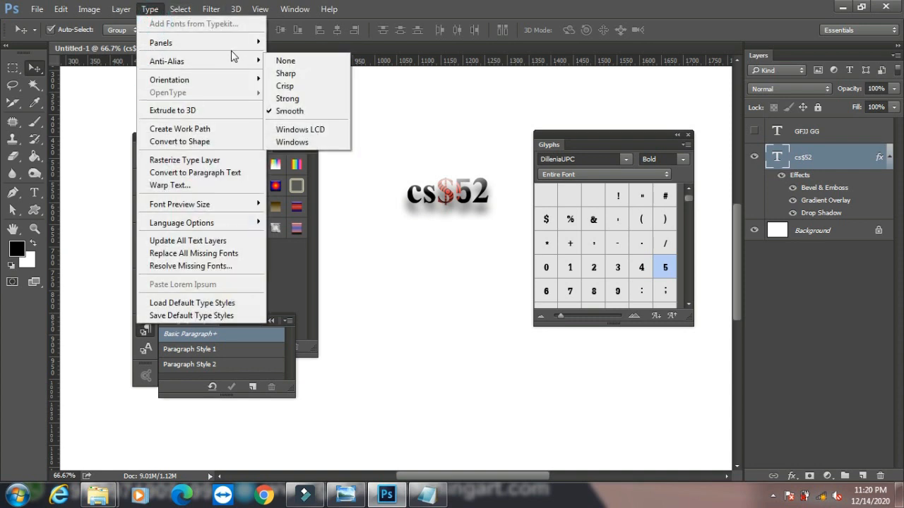
mouse_move(222, 43)
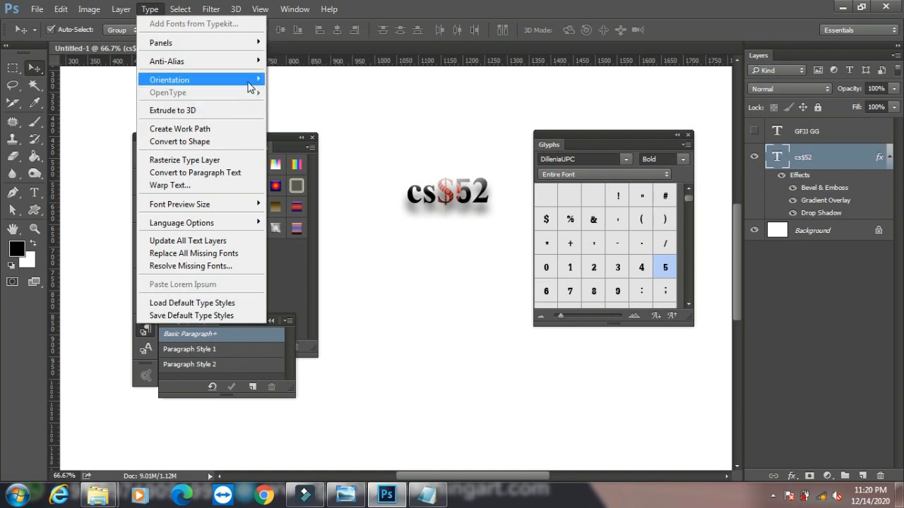
mouse_move(247, 81)
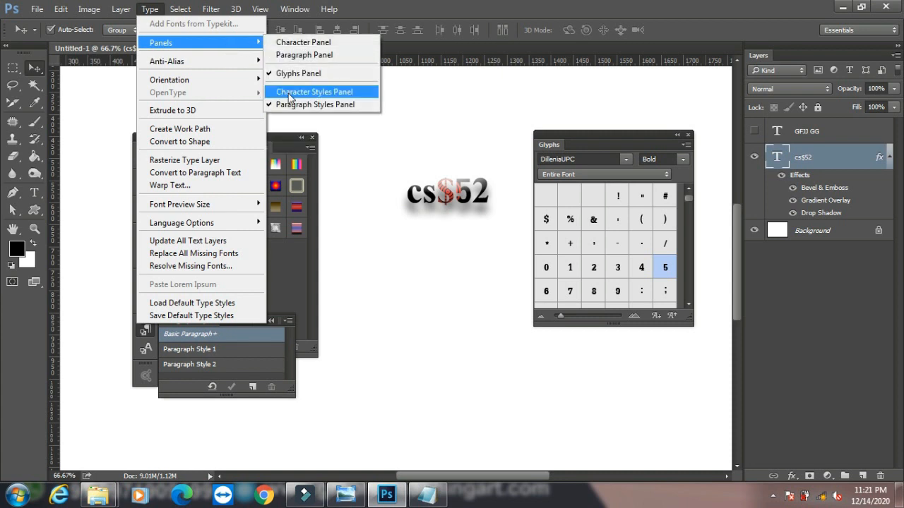
left_click(292, 91)
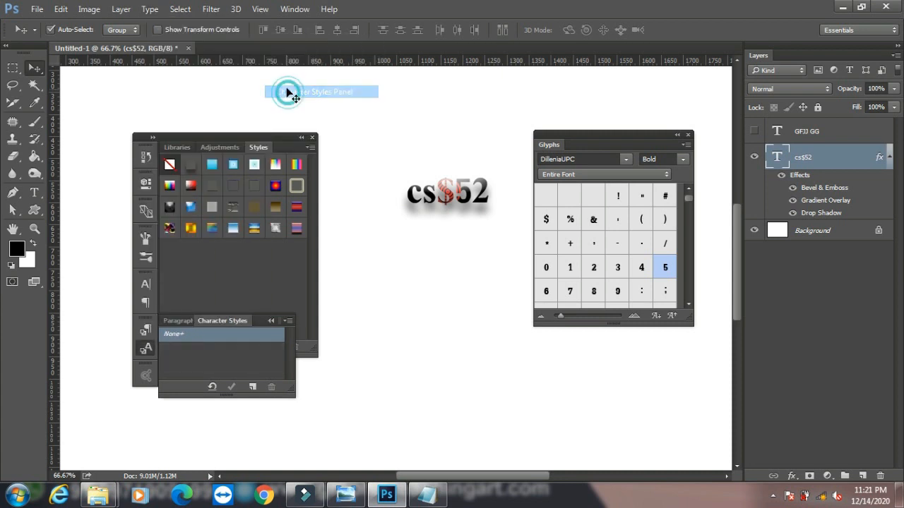
left_click(252, 386)
double_click(190, 350)
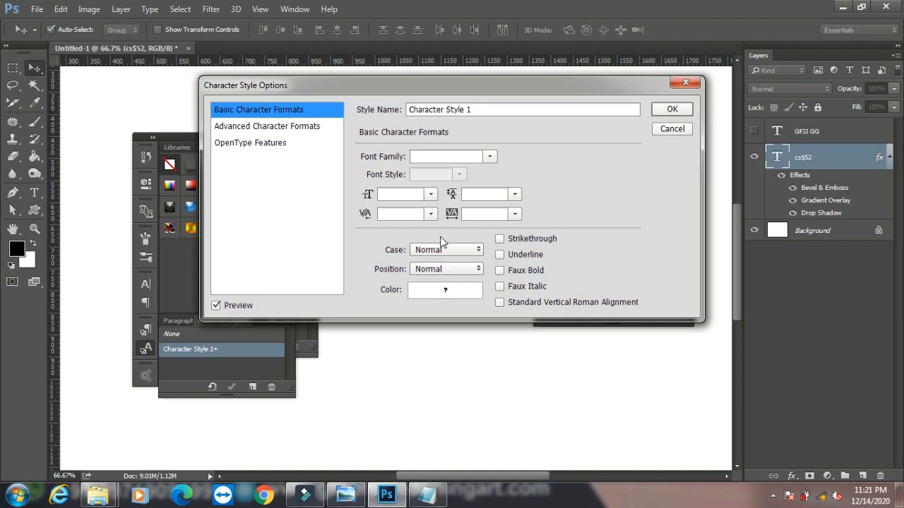
left_click(664, 129)
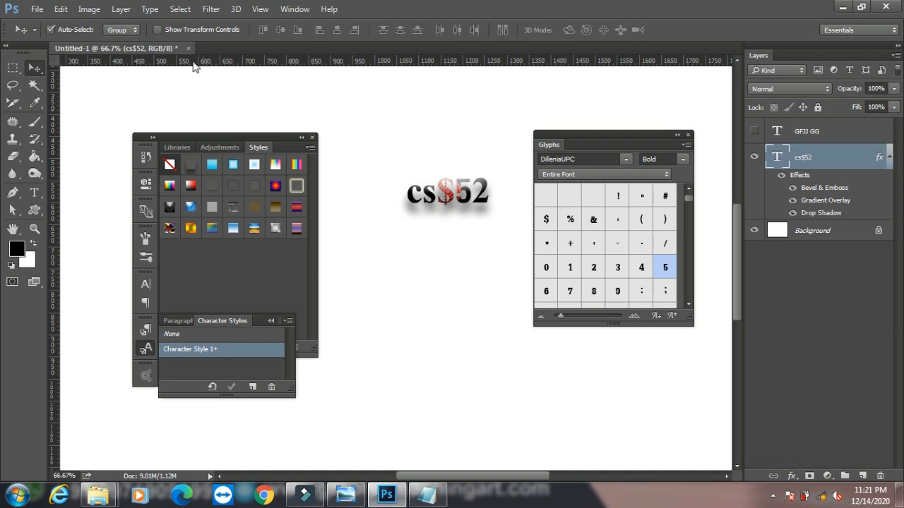
- Change the orientation of the cs$52 text layer to vertical
left_click(122, 9)
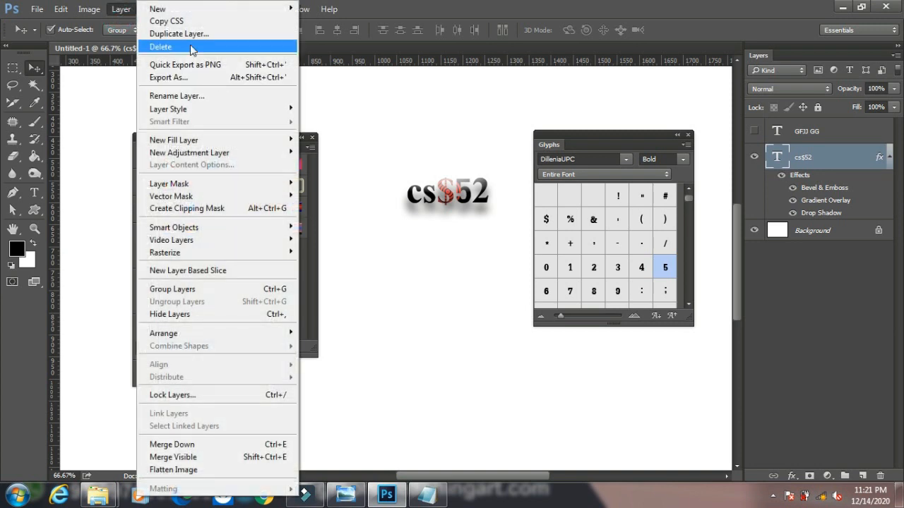
left_click(123, 9)
left_click(149, 9)
mouse_move(261, 45)
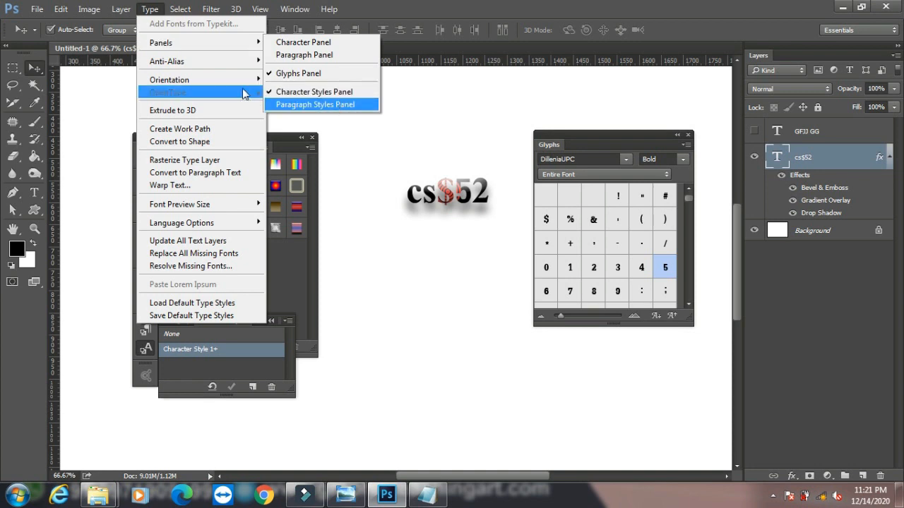
mouse_move(228, 63)
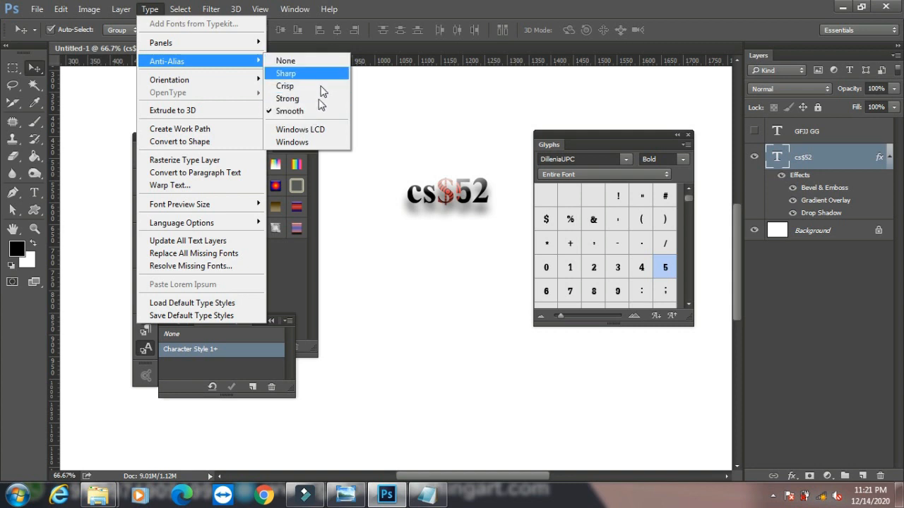
mouse_move(233, 81)
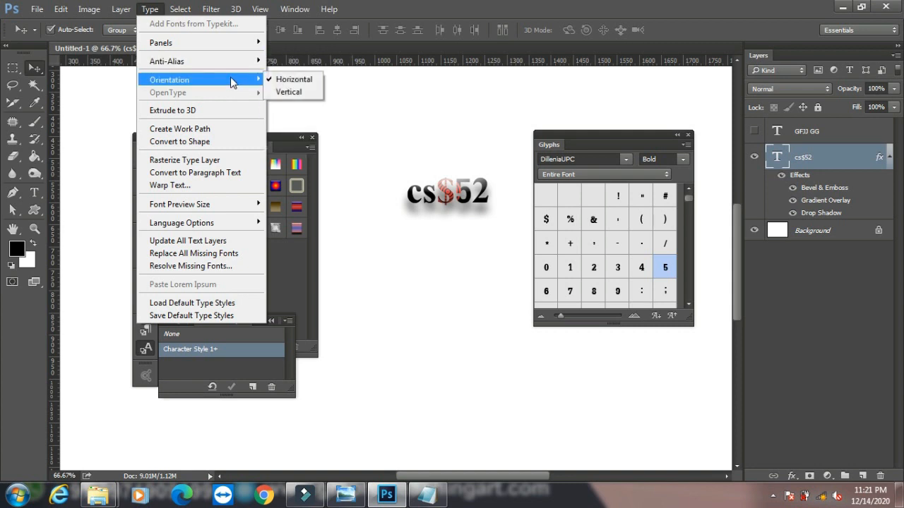
left_click(295, 92)
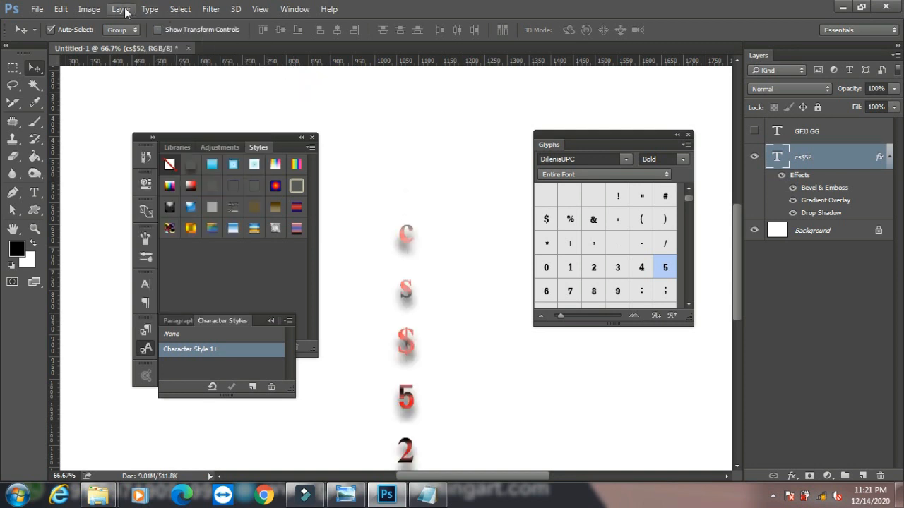
- Return the cs$52 text layer to horizontal orientation
left_click(150, 9)
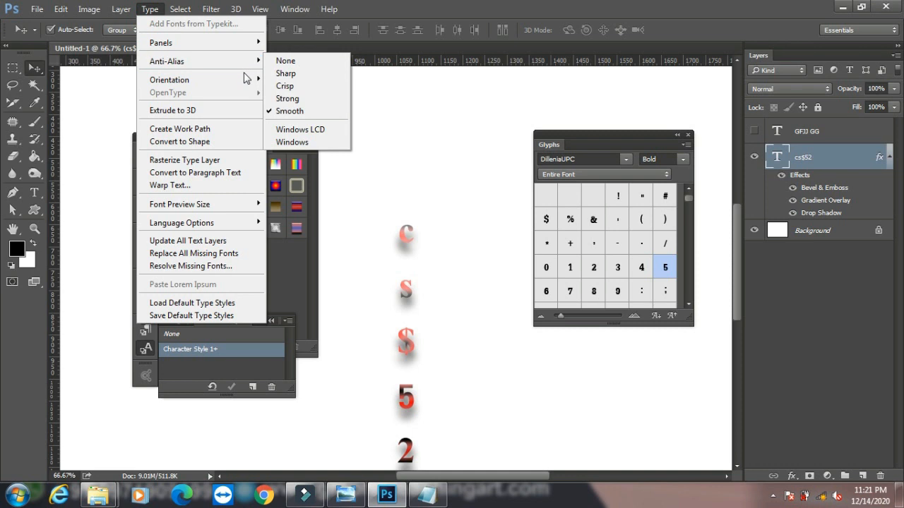
mouse_move(249, 84)
left_click(287, 87)
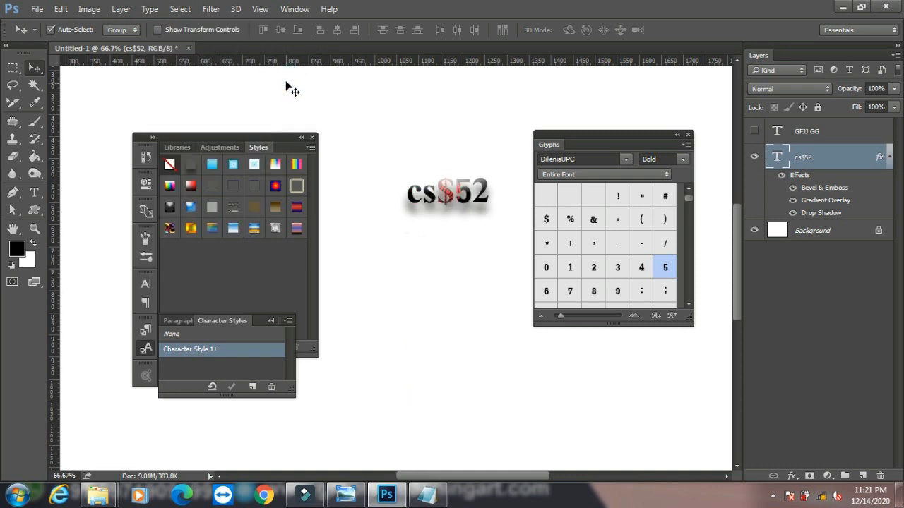
- Show the Character panel for the cs$52 text layer
left_click(150, 8)
mouse_move(169, 84)
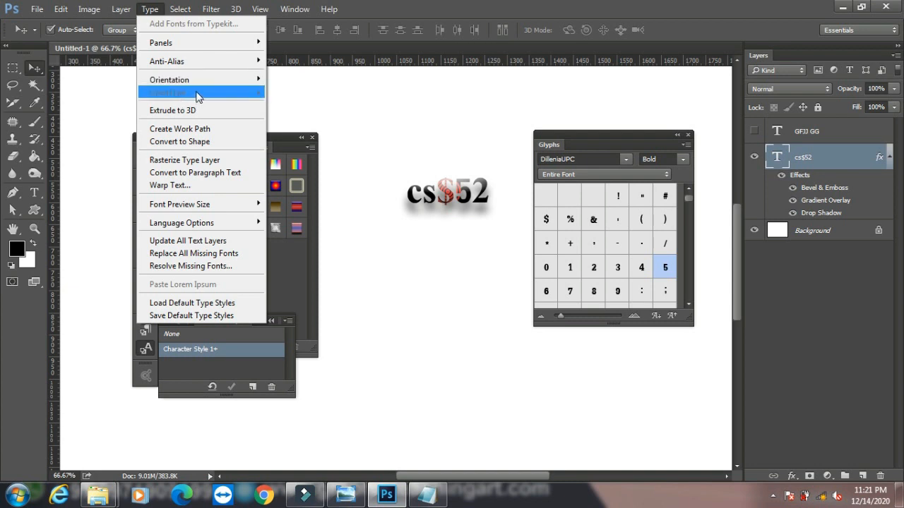
mouse_move(198, 47)
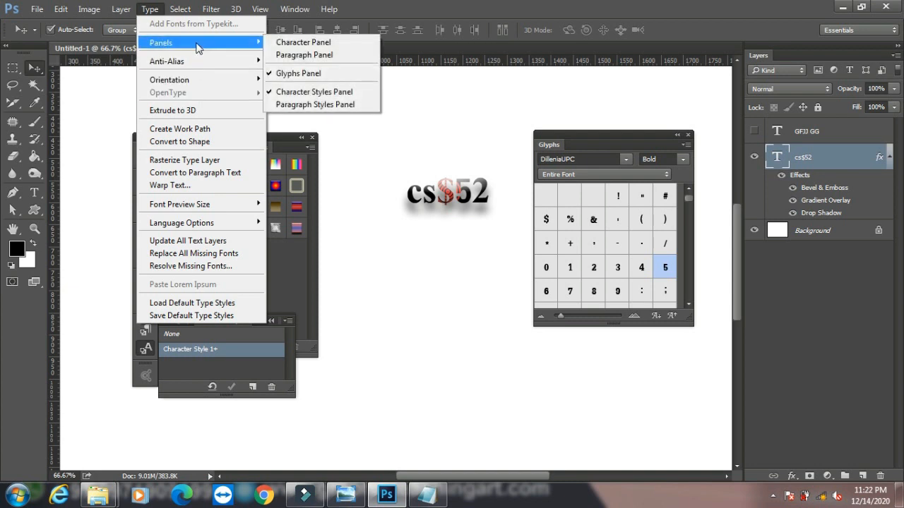
left_click(318, 43)
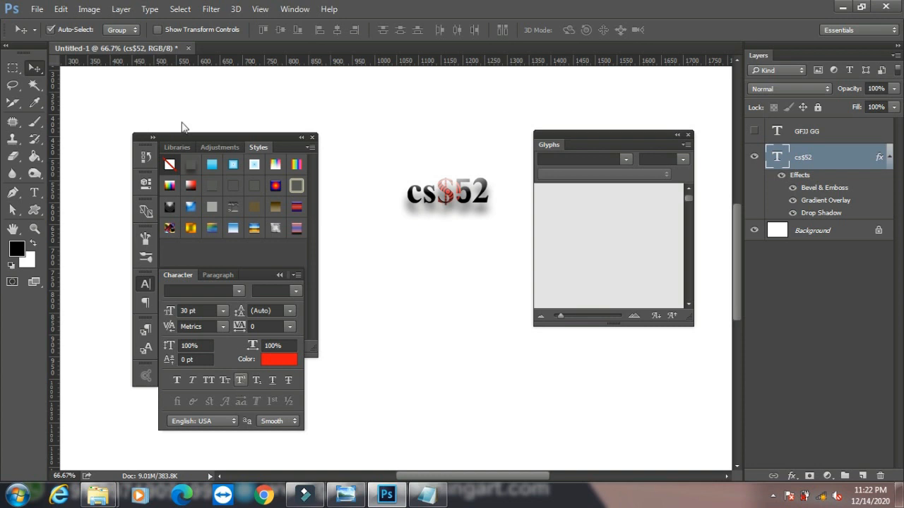
- Minimize the Photoshop window to show the desktop
left_click(150, 8)
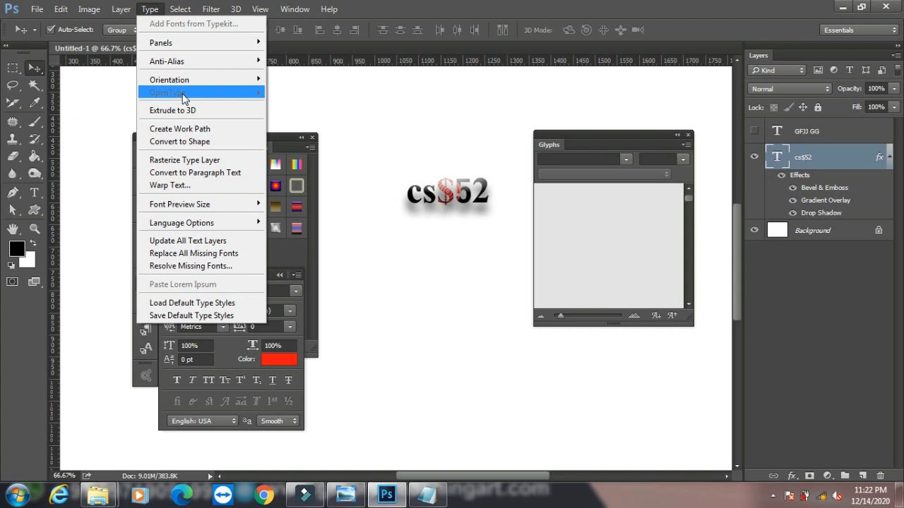
left_click(842, 6)
left_click(842, 7)
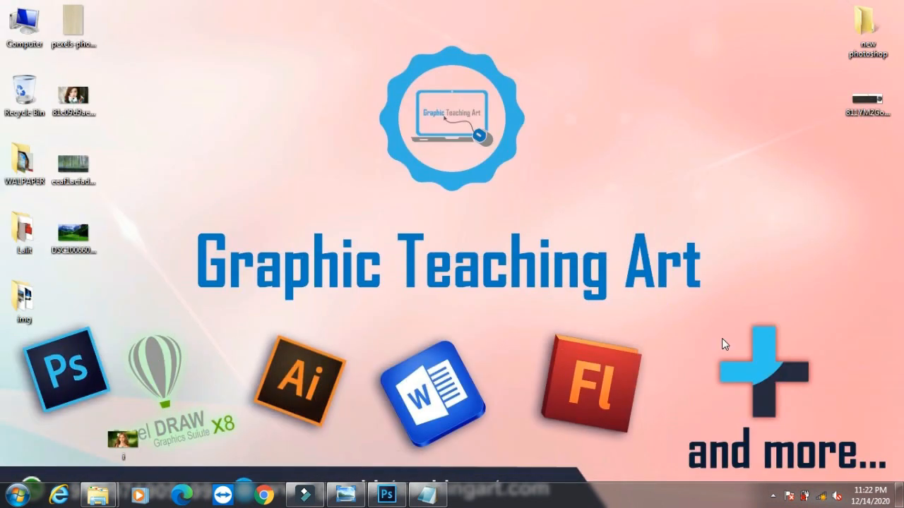